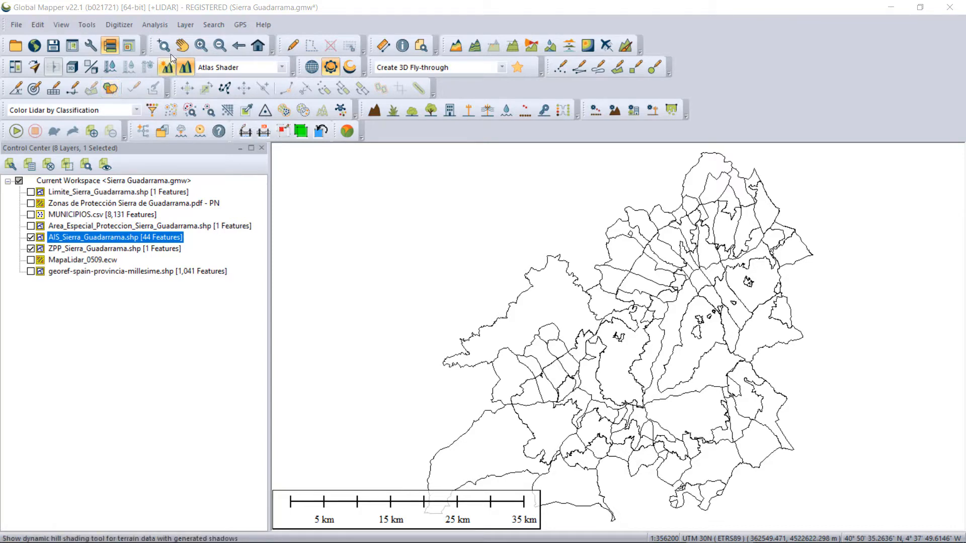
pyautogui.click(164, 28)
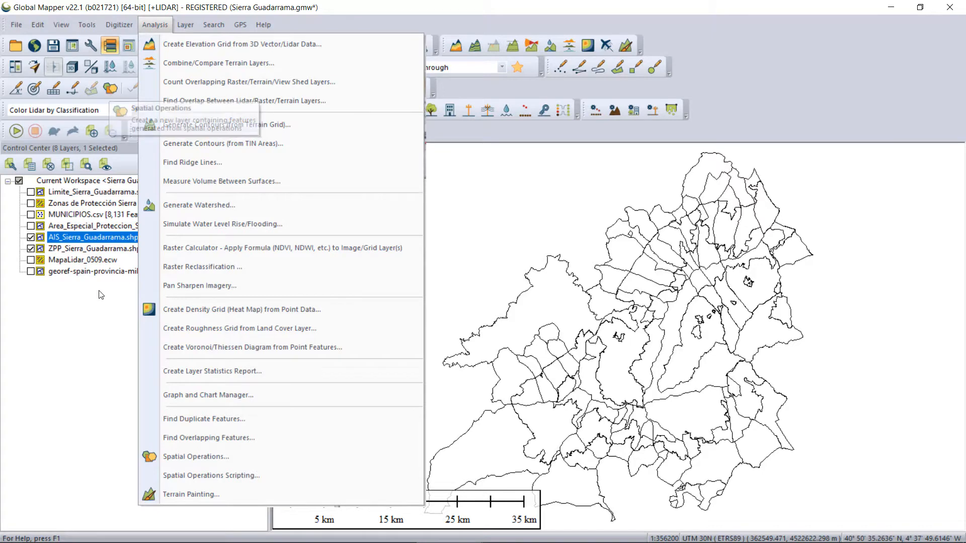
pyautogui.click(93, 302)
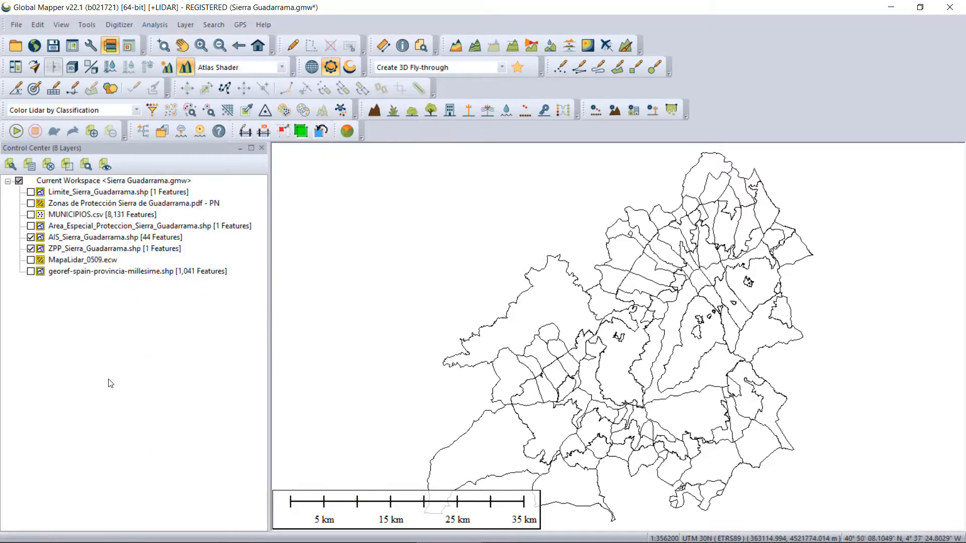
# Step: Compare the AIS_Sierra_Guadarrama.shp and ZPP_Sierra_Guadarrama.shp layers by hiding and showing each on the map
pyautogui.click(32, 248)
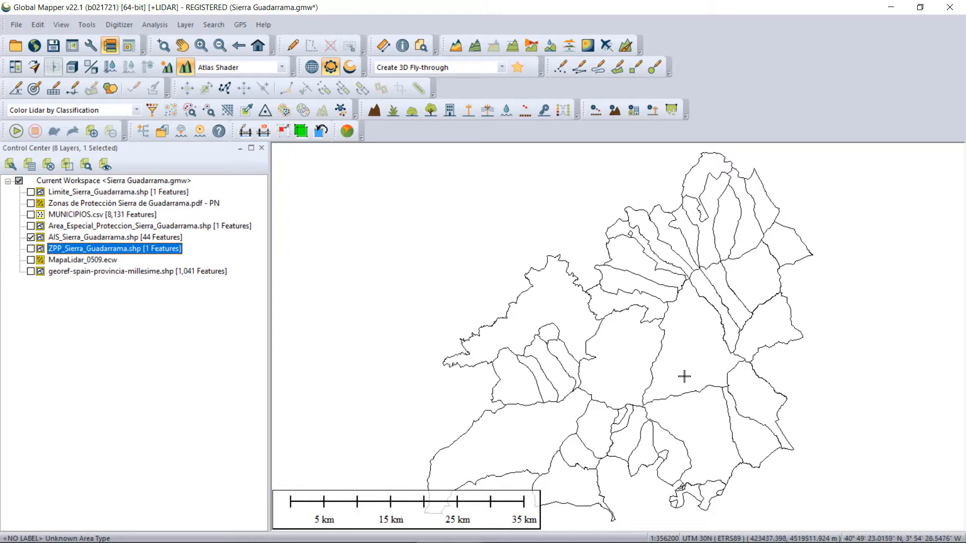
pyautogui.click(31, 238)
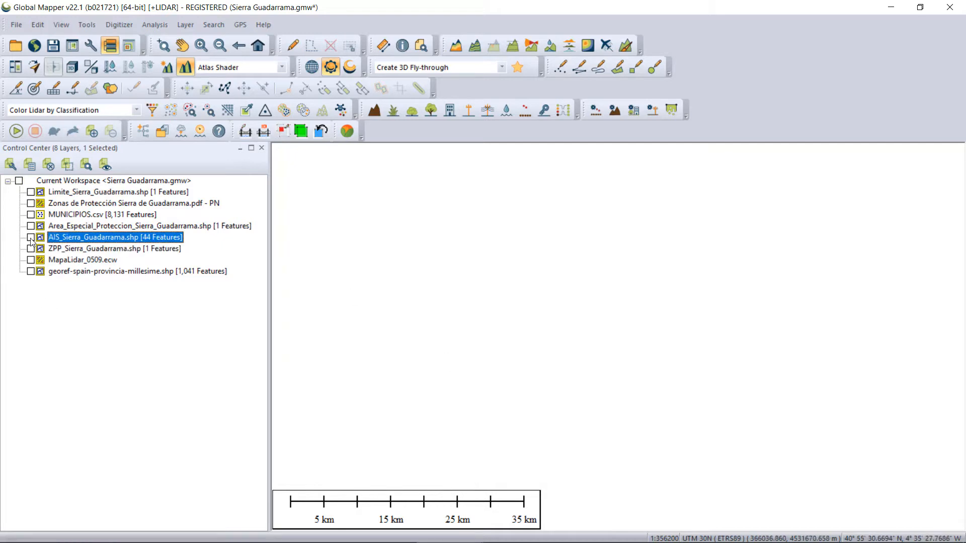
pyautogui.click(31, 250)
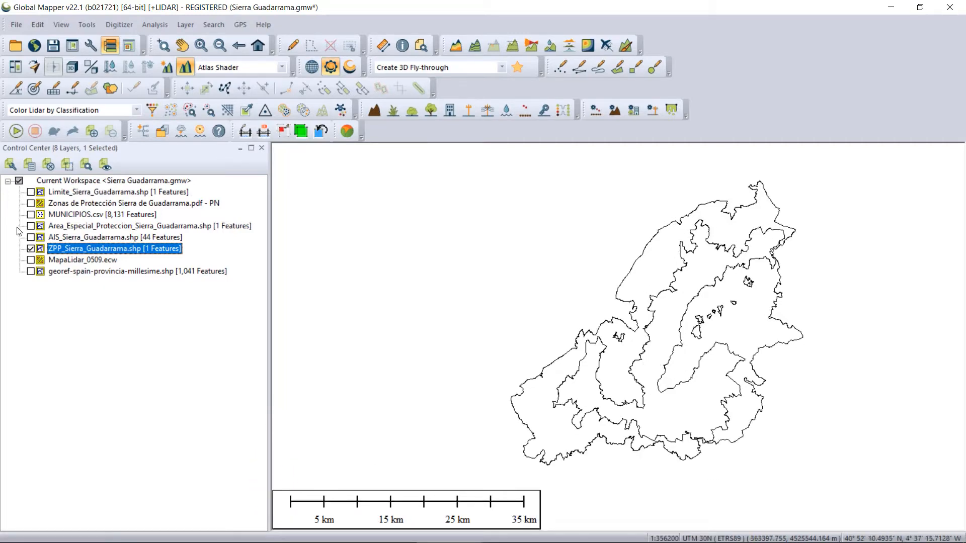
pyautogui.click(32, 238)
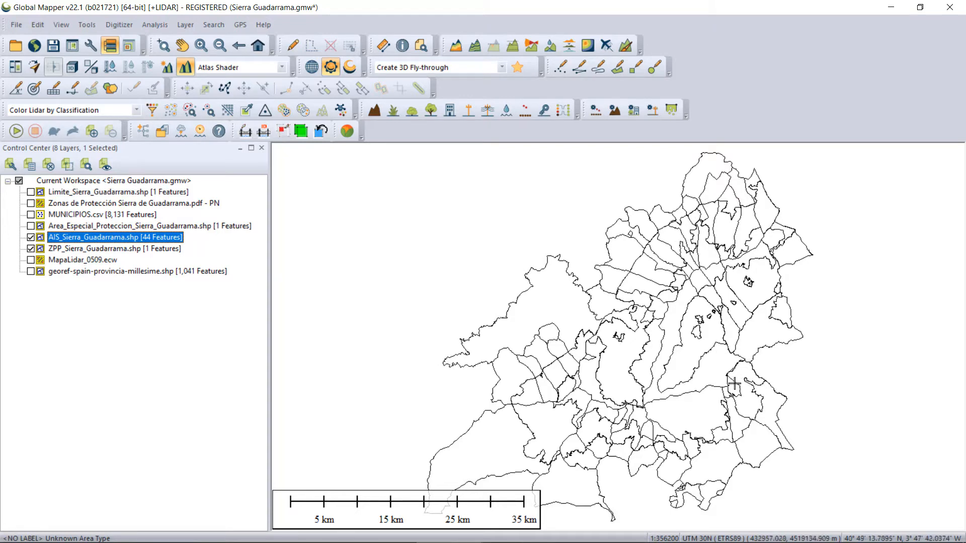
pyautogui.click(31, 238)
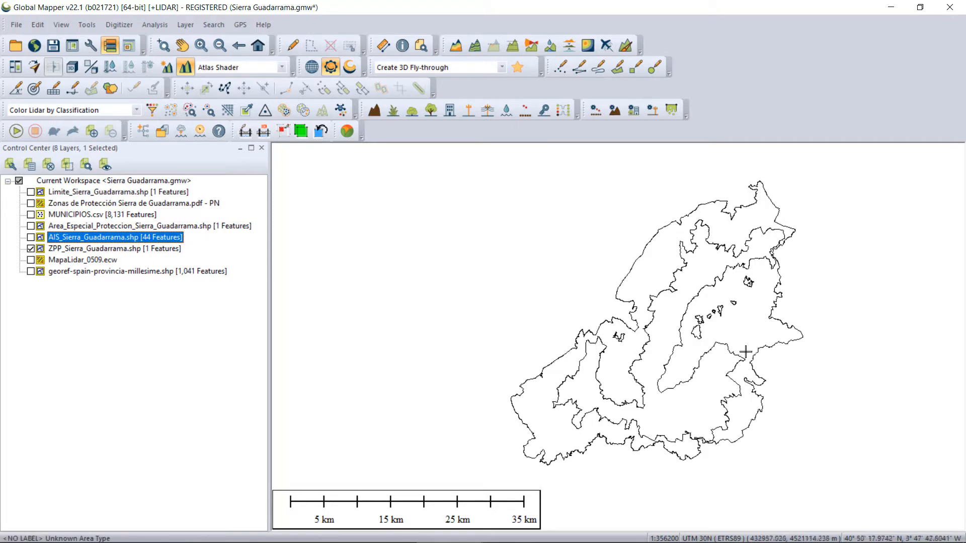
pyautogui.click(31, 238)
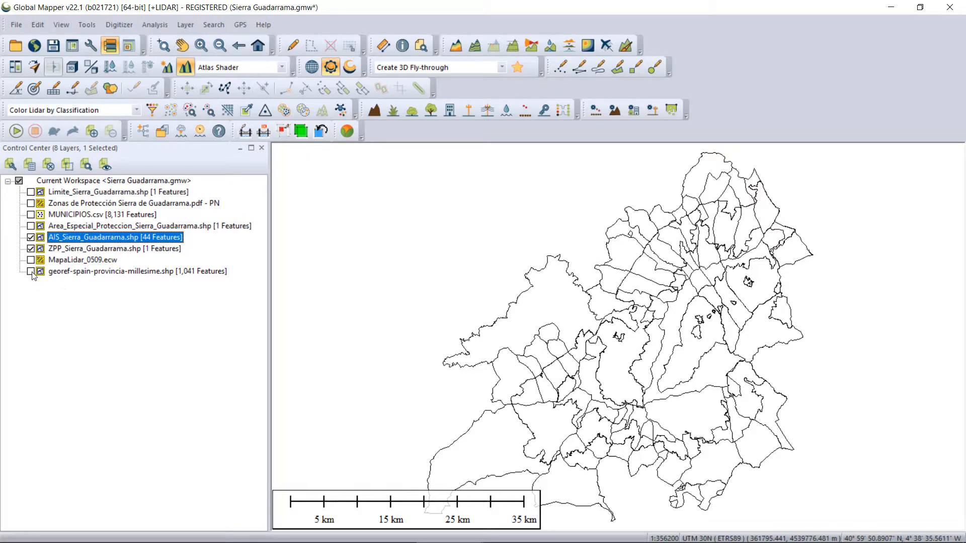
# Step: Show the georef-spain-provincia-millesime.shp layer and examine where the Sierra de Guadarrama areas lie within the province boundaries
pyautogui.click(31, 227)
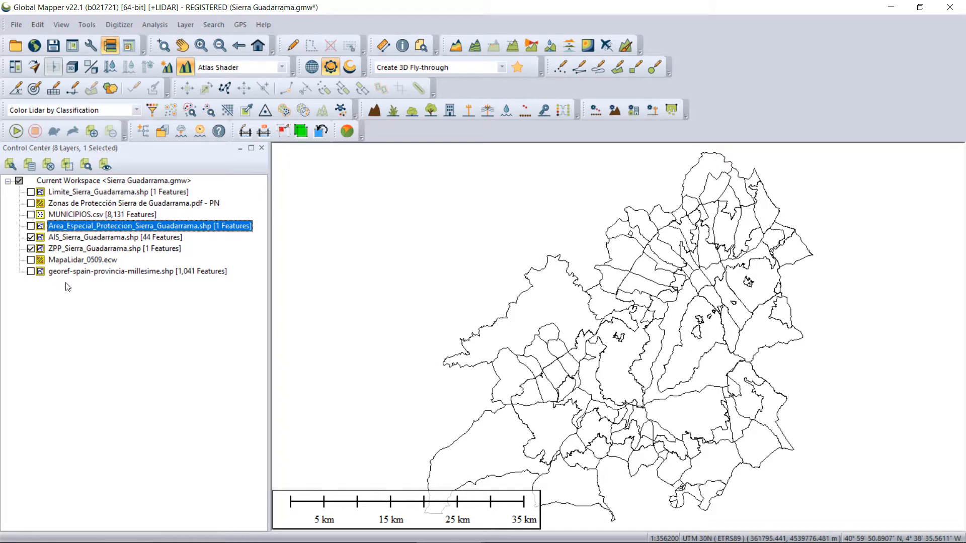
pyautogui.click(31, 271)
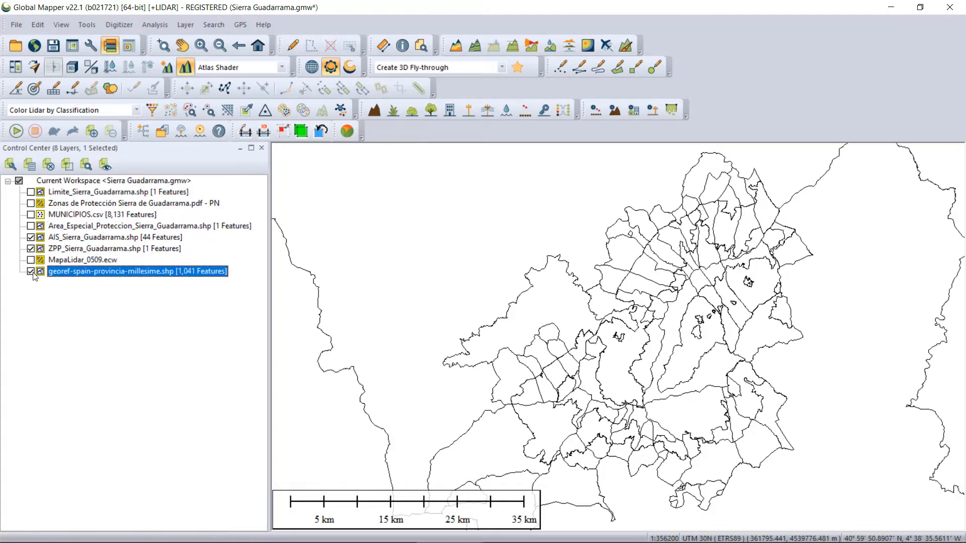
pyautogui.scroll(-3, 617, 296)
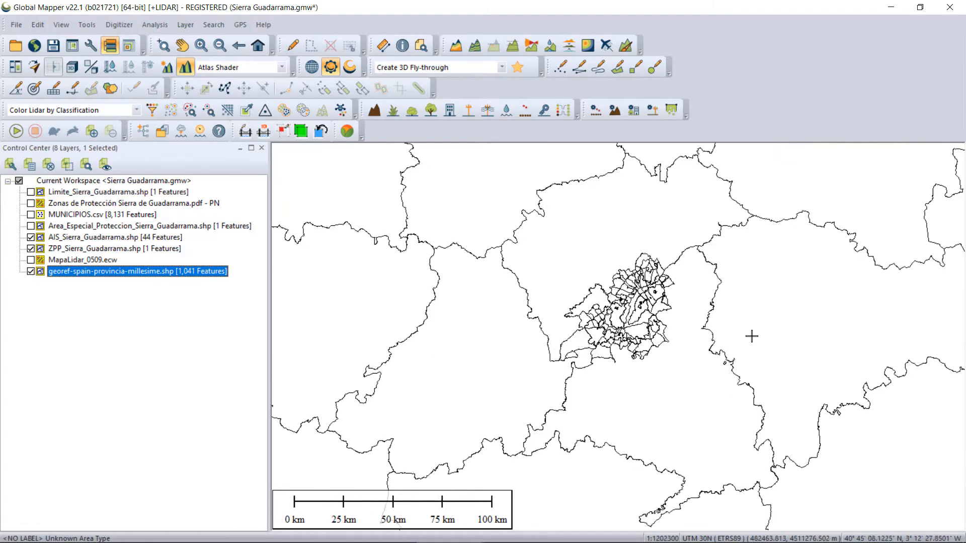
pyautogui.click(31, 272)
pyautogui.click(31, 272)
pyautogui.scroll(2, 654, 321)
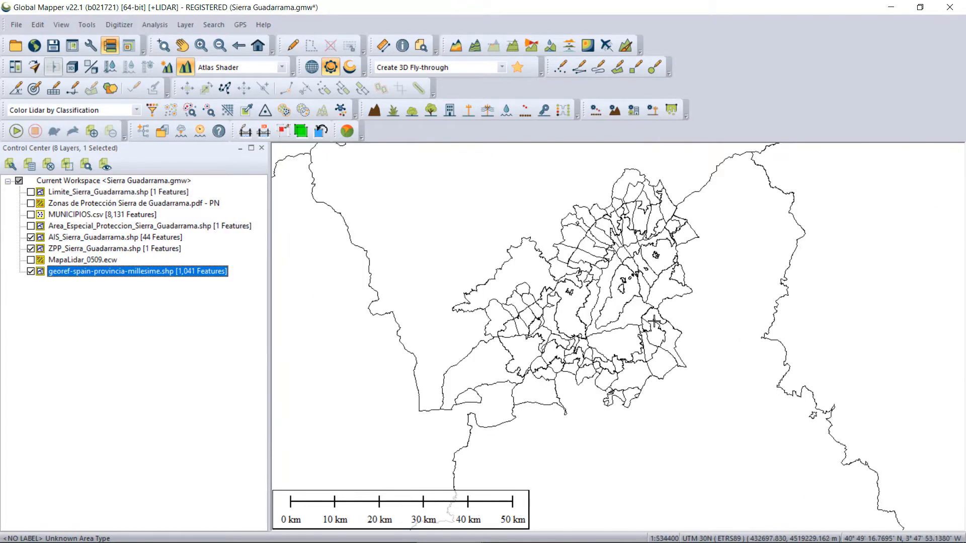
pyautogui.scroll(-1, 623, 341)
pyautogui.scroll(1, 623, 341)
pyautogui.scroll(-1, 478, 407)
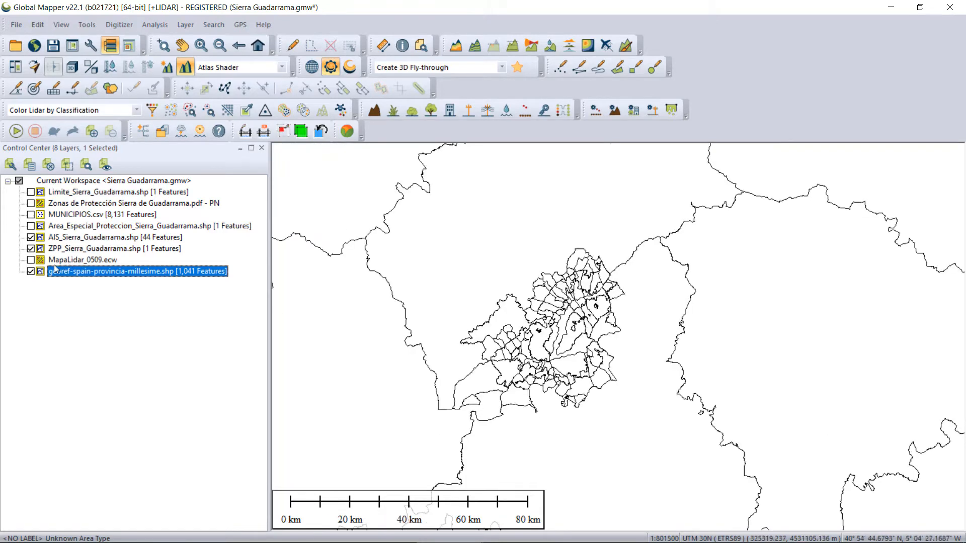
# Step: Hide the province boundaries layer and restore the full view of the two Guadarrama layers
pyautogui.click(31, 272)
pyautogui.click(31, 272)
pyautogui.click(31, 272)
pyautogui.press('Home')
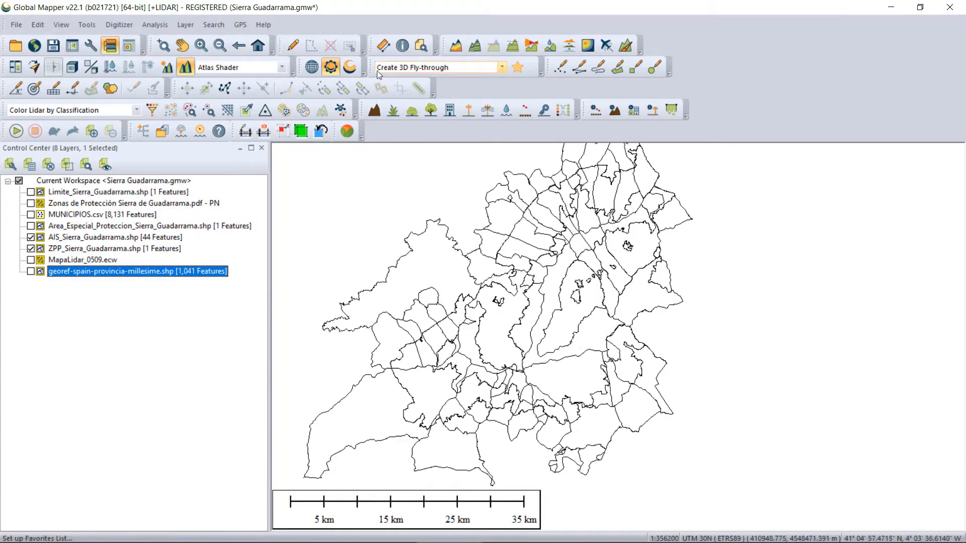
pyautogui.click(257, 47)
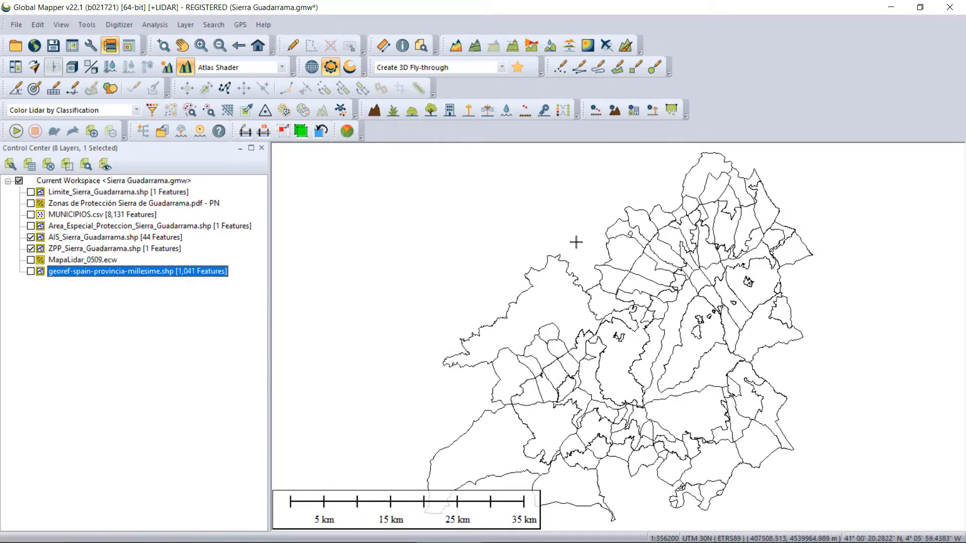
# Step: Open the vector data search and review the attributes available for the enabled layers, such as AMP, DEC and FECDEC
pyautogui.click(421, 46)
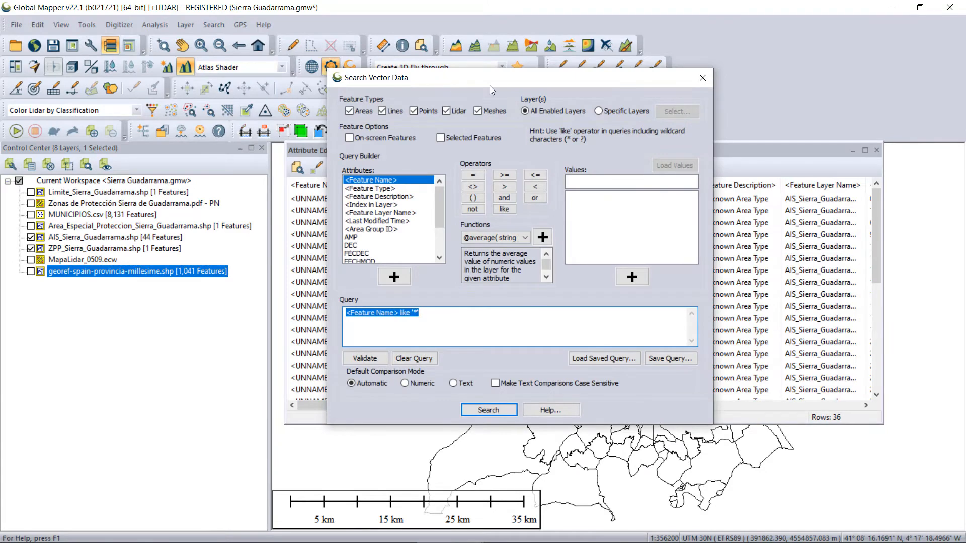
pyautogui.moveTo(490, 86); pyautogui.dragTo(463, 92)
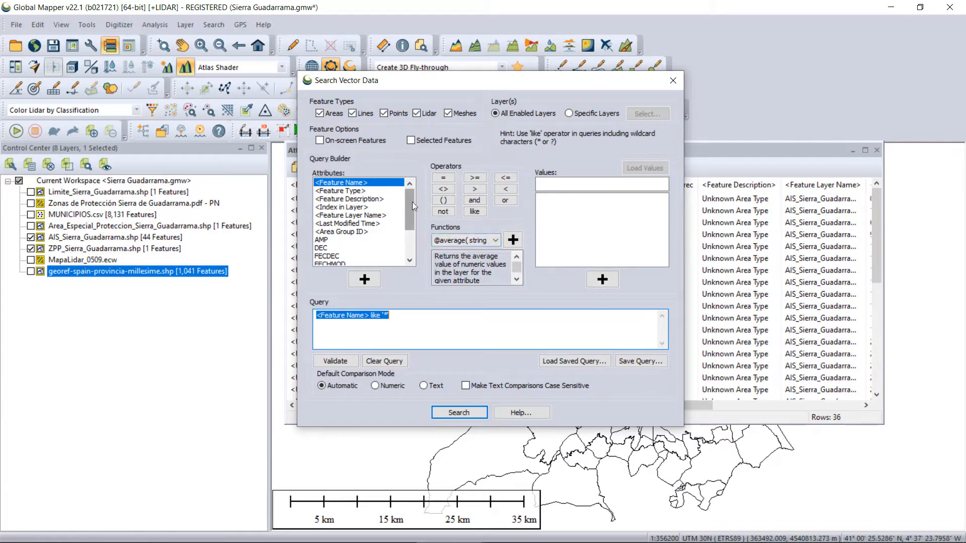
pyautogui.moveTo(412, 204); pyautogui.dragTo(404, 239)
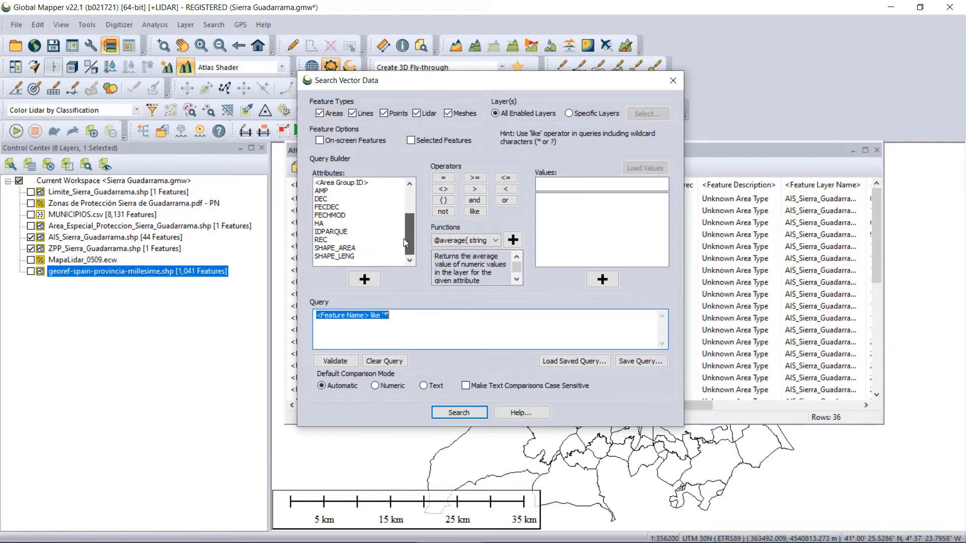
pyautogui.click(327, 246)
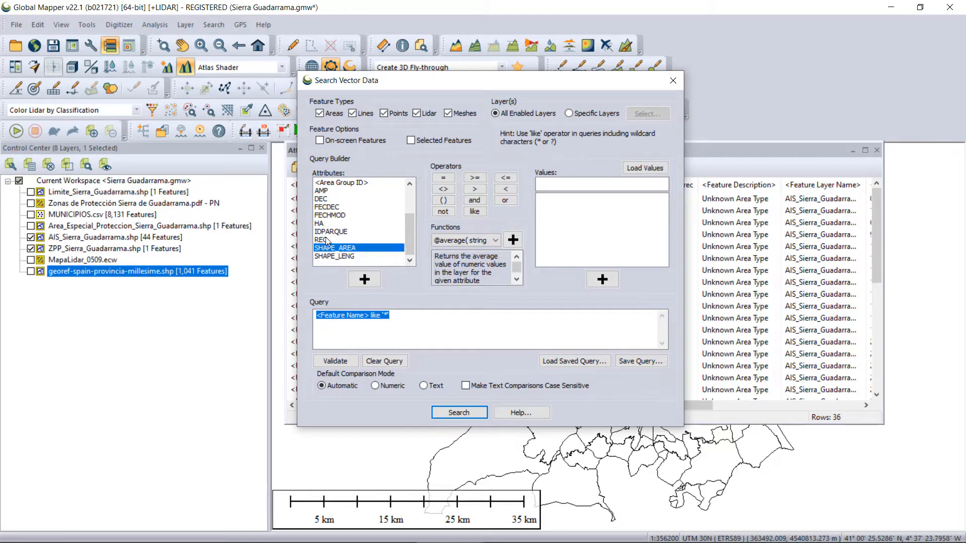
pyautogui.moveTo(325, 237); pyautogui.dragTo(326, 206)
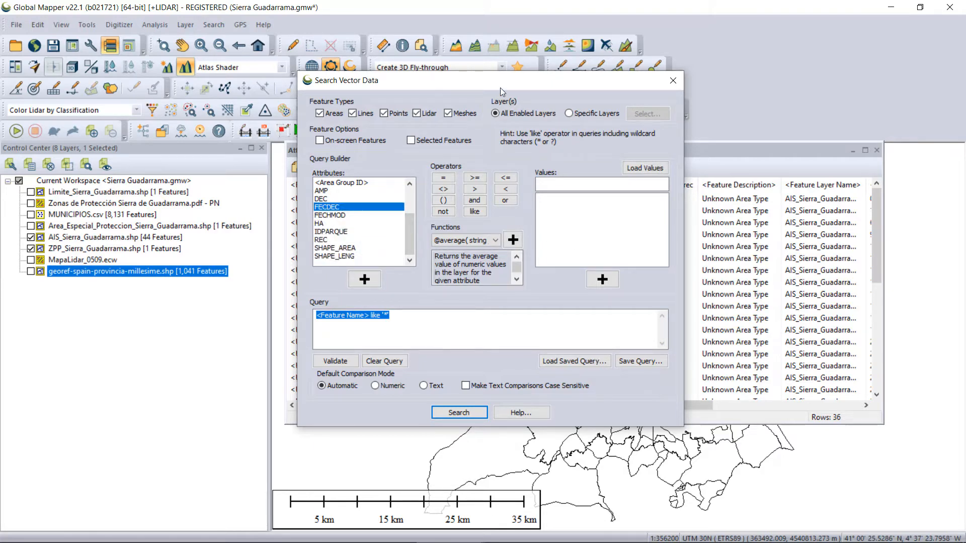
pyautogui.moveTo(500, 87); pyautogui.dragTo(312, 95)
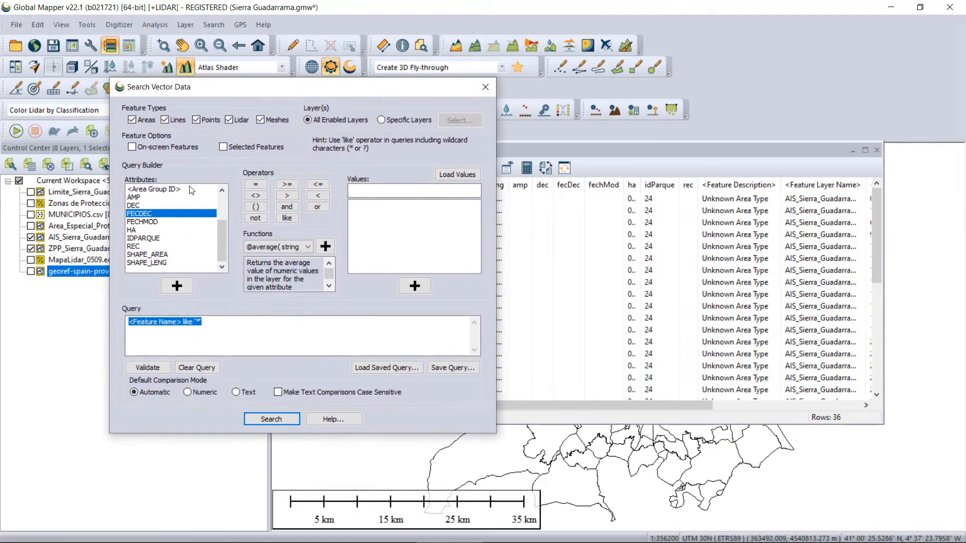
pyautogui.click(139, 206)
pyautogui.click(140, 198)
pyautogui.click(139, 211)
# Step: Widen the Shape_Area and Shape_Leng columns of the attribute table to read their full values
pyautogui.moveTo(687, 151); pyautogui.dragTo(712, 166)
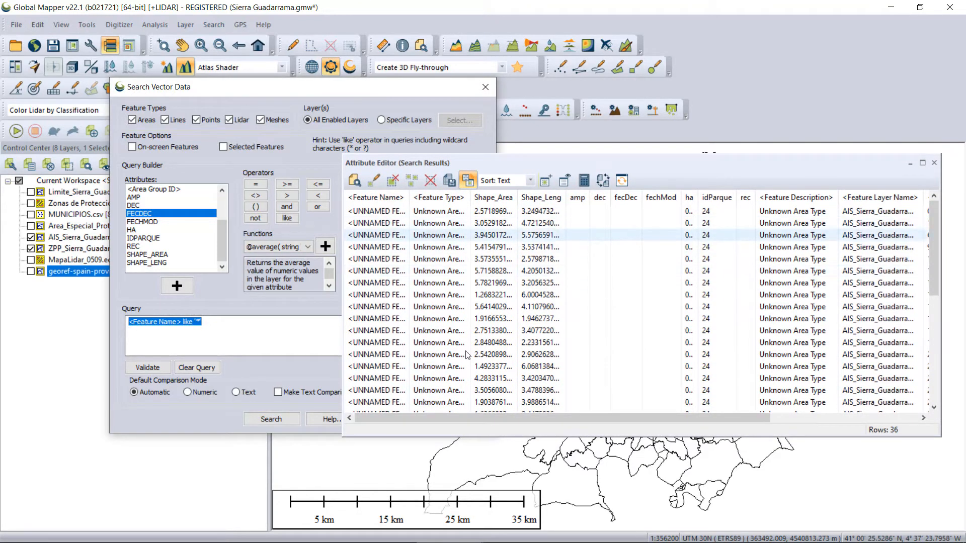
pyautogui.doubleClick(518, 197)
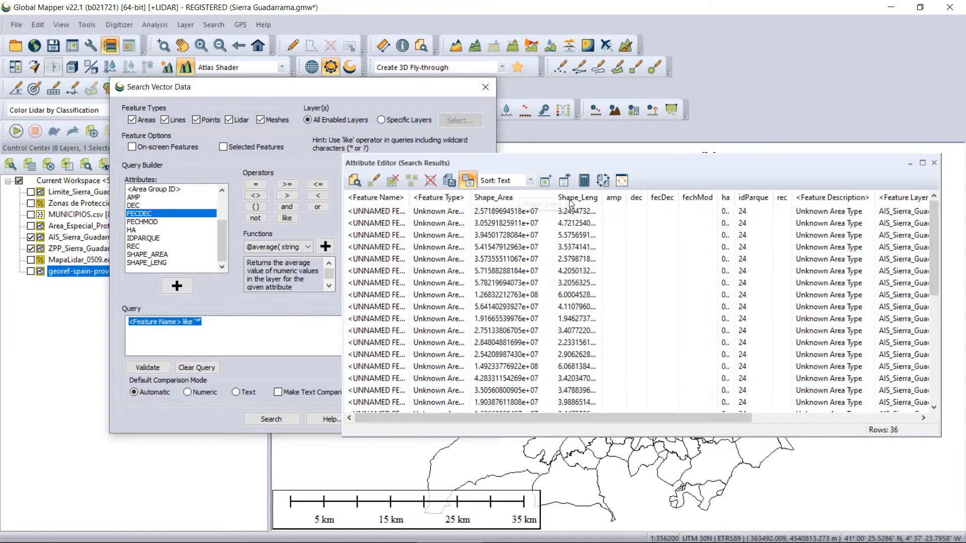
pyautogui.doubleClick(605, 197)
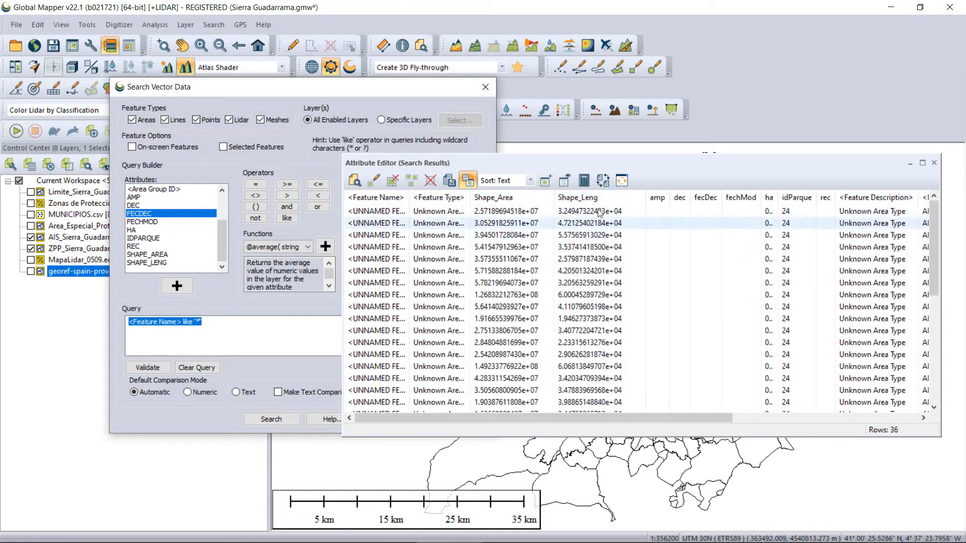
pyautogui.moveTo(678, 419)
pyautogui.mouseDown()
pyautogui.moveTo(907, 419)
pyautogui.moveTo(668, 418)
pyautogui.mouseUp()
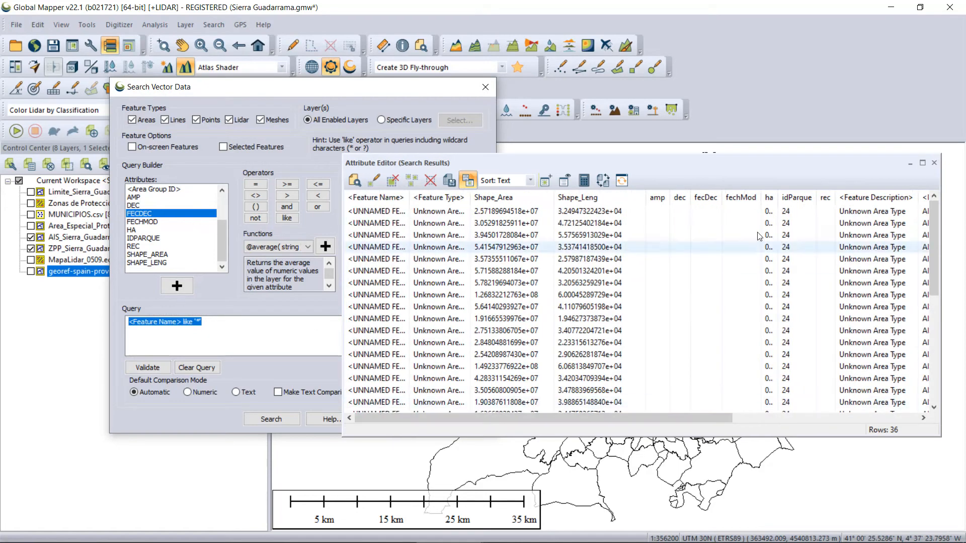
# Step: Limit the vector search to the AIS and ZPP layers to check their attributes, then close the search and attribute windows
pyautogui.click(280, 91)
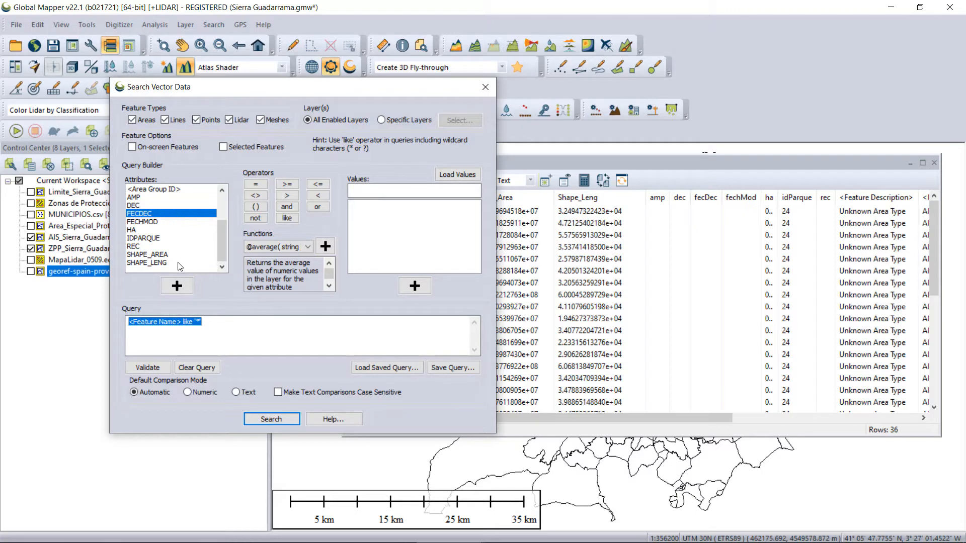
pyautogui.click(406, 120)
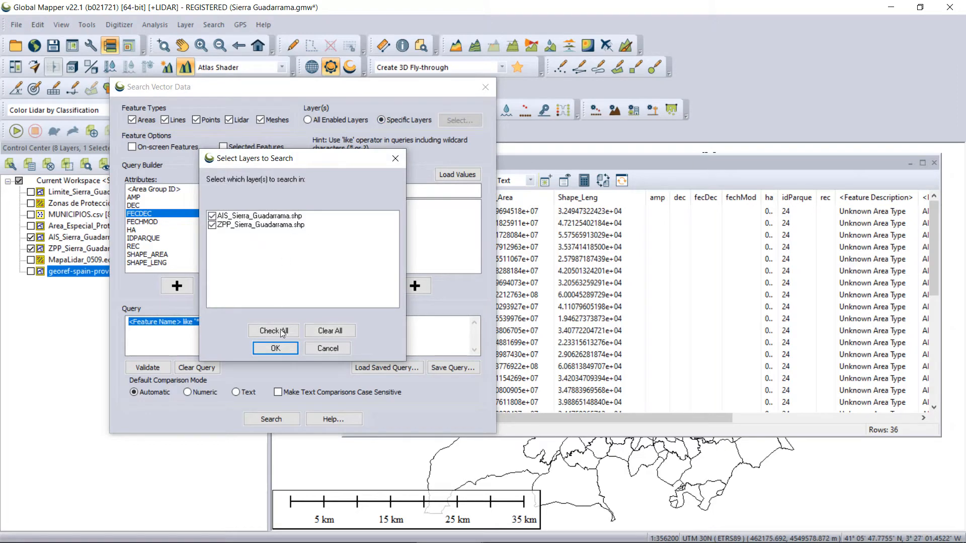
pyautogui.click(275, 348)
pyautogui.scroll(-2, 196, 246)
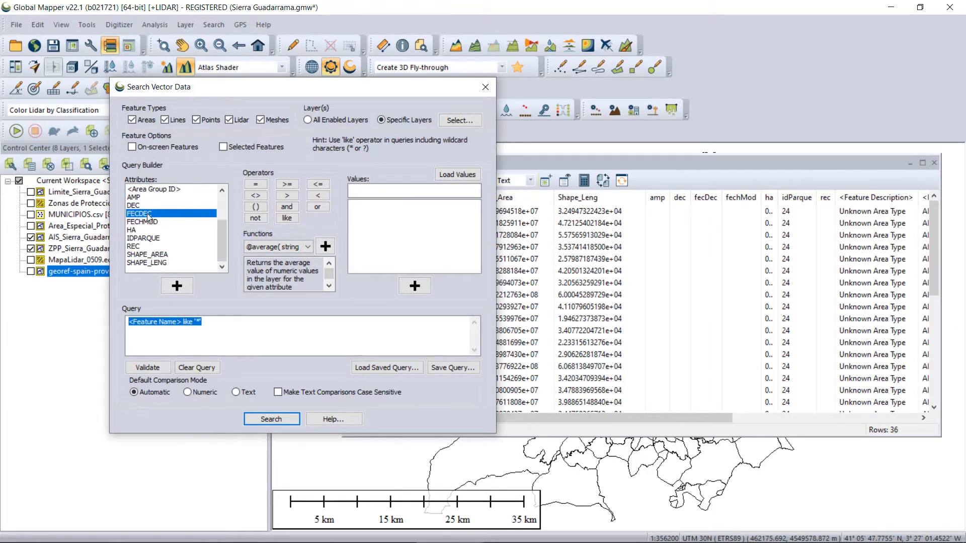
pyautogui.scroll(2, 151, 217)
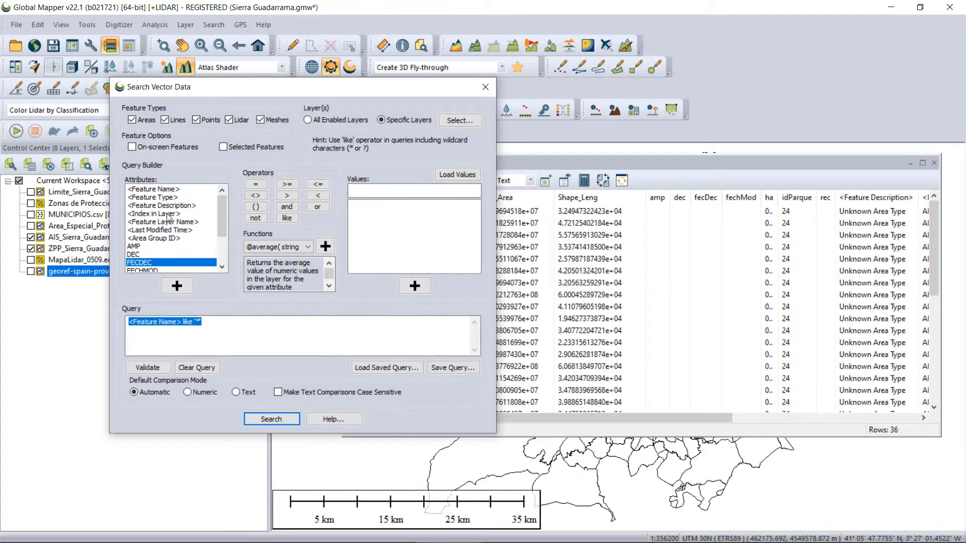
pyautogui.scroll(-2, 170, 218)
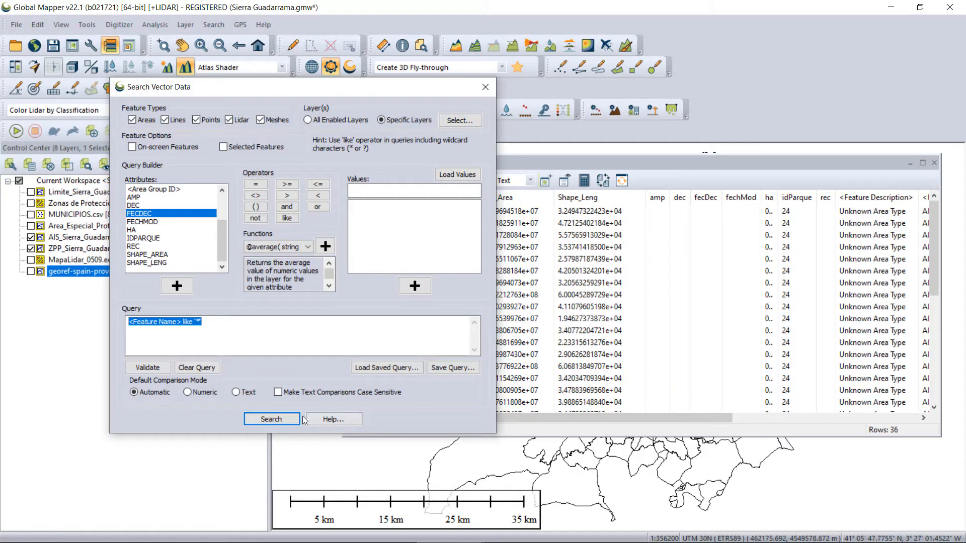
pyautogui.click(488, 88)
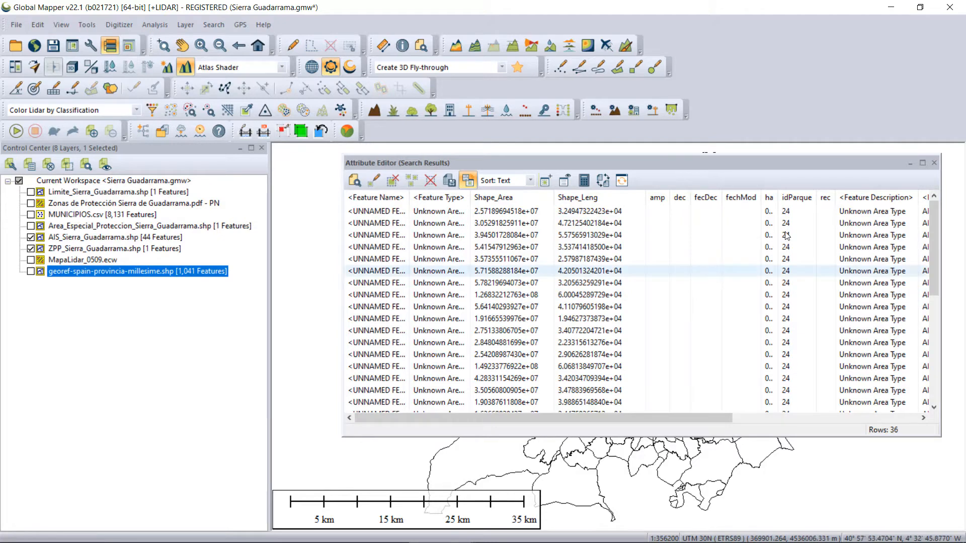
pyautogui.click(935, 162)
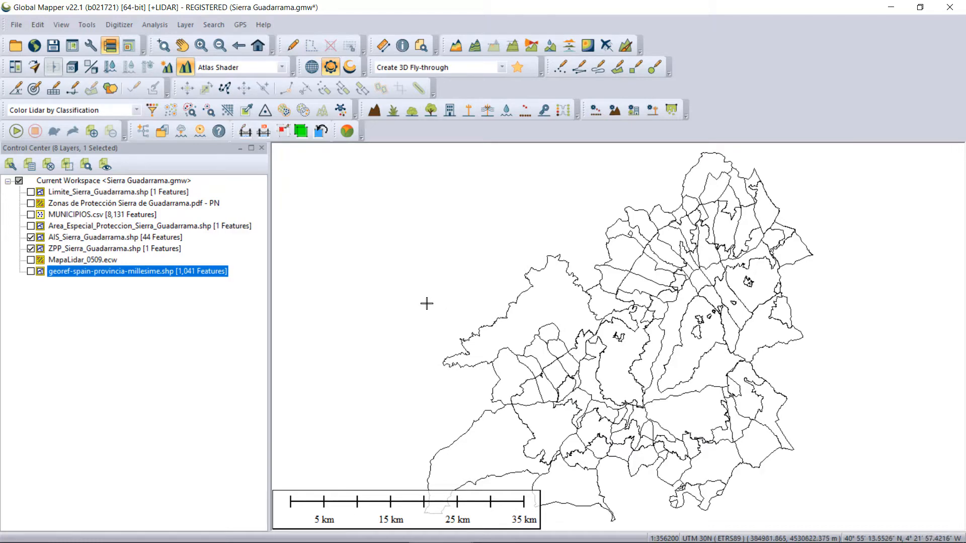
# Step: Open the Spatial Operations dialog and place it clear of the layer list
pyautogui.click(112, 90)
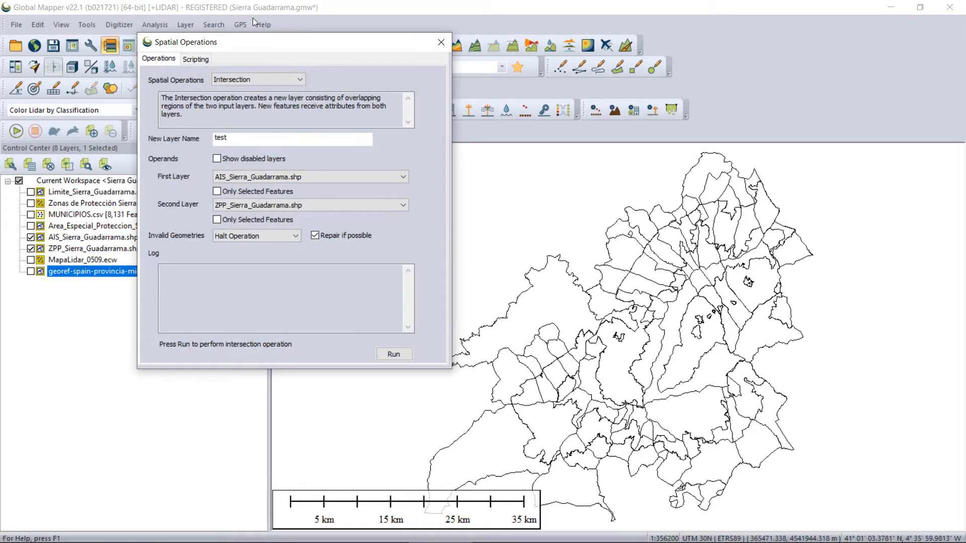
pyautogui.moveTo(266, 49); pyautogui.dragTo(285, 65)
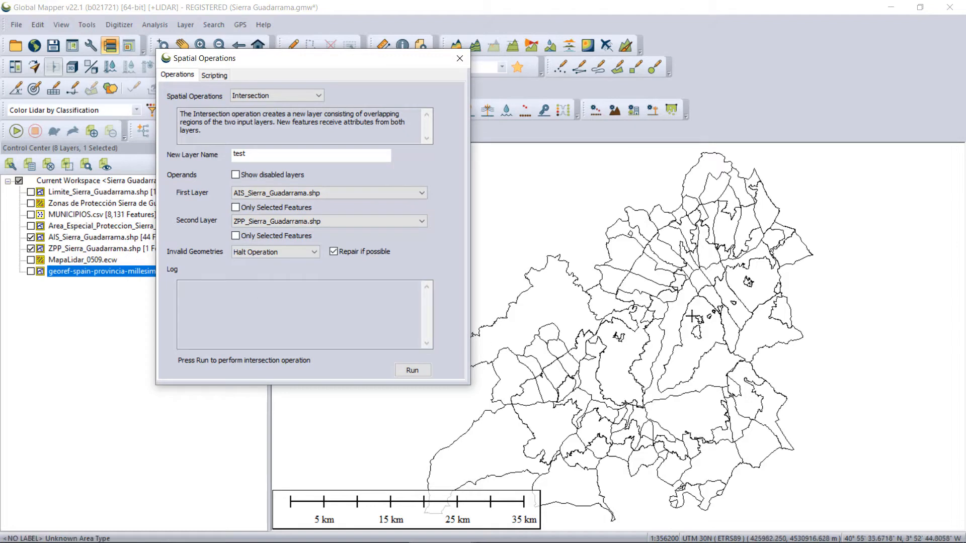
pyautogui.moveTo(327, 61); pyautogui.dragTo(488, 79)
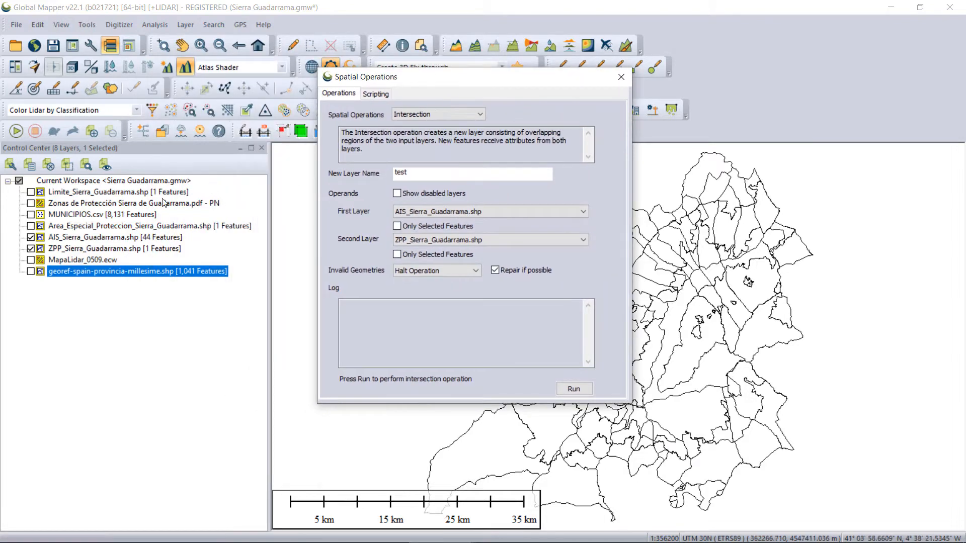
# Step: Move the Spatial Operations dialog off the map and check the layers offered as first and second operands
pyautogui.click(86, 193)
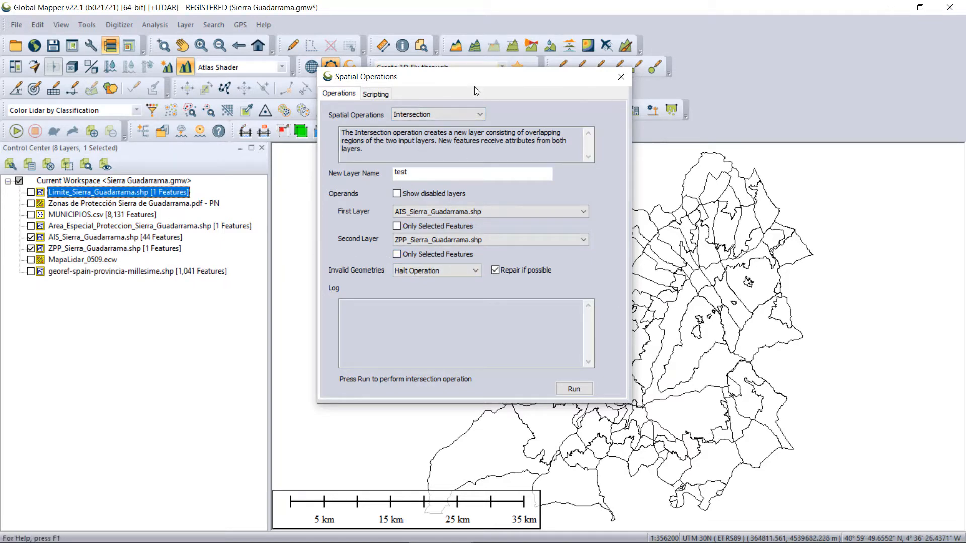
pyautogui.moveTo(467, 84); pyautogui.dragTo(263, 80)
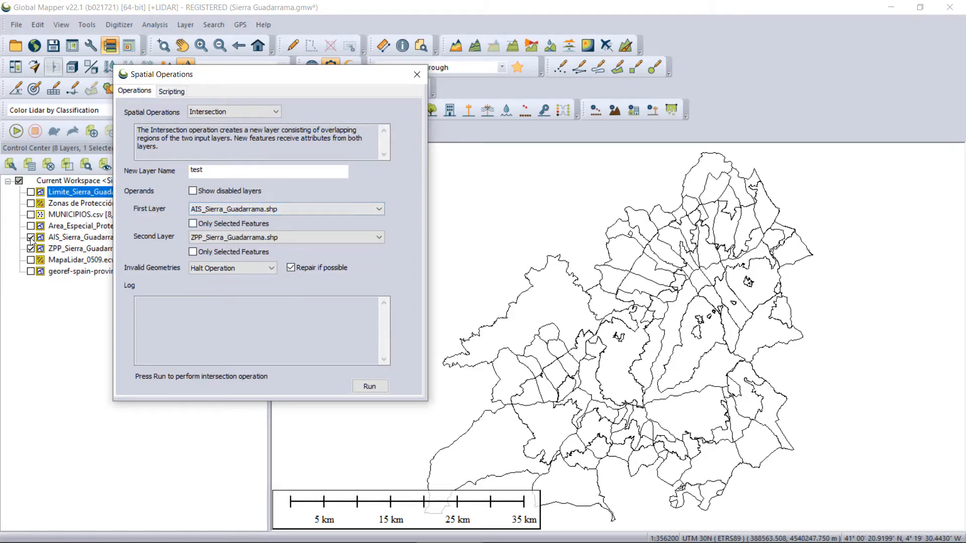
pyautogui.click(333, 210)
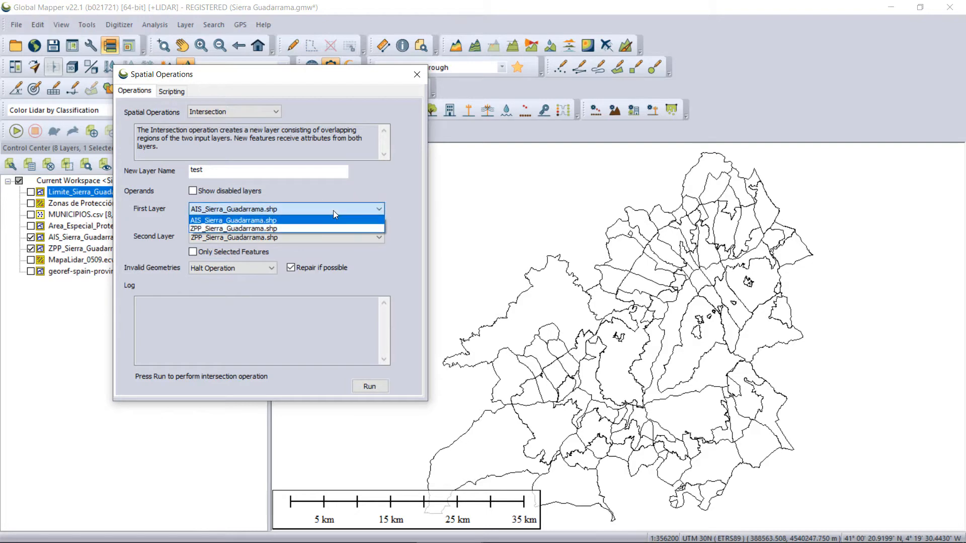
pyautogui.click(333, 211)
pyautogui.click(328, 238)
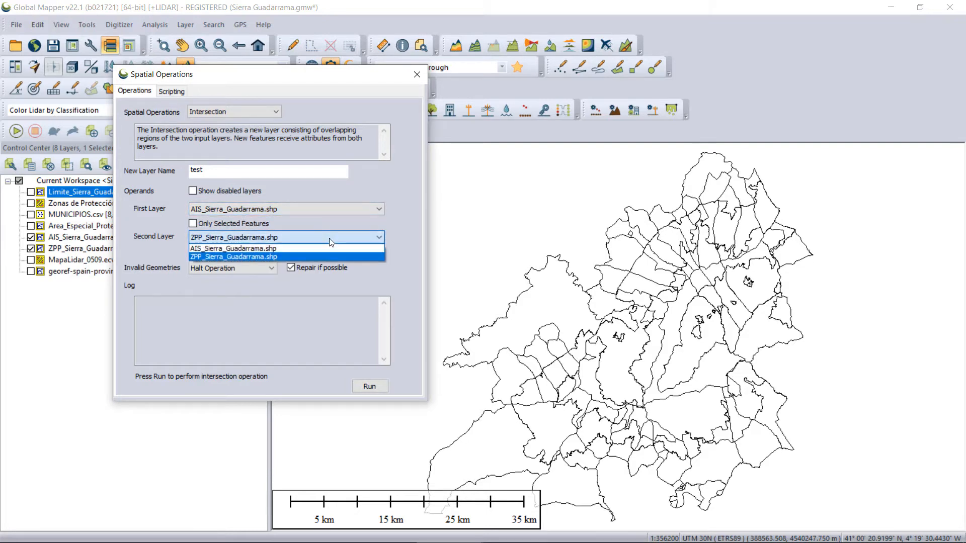
pyautogui.click(329, 237)
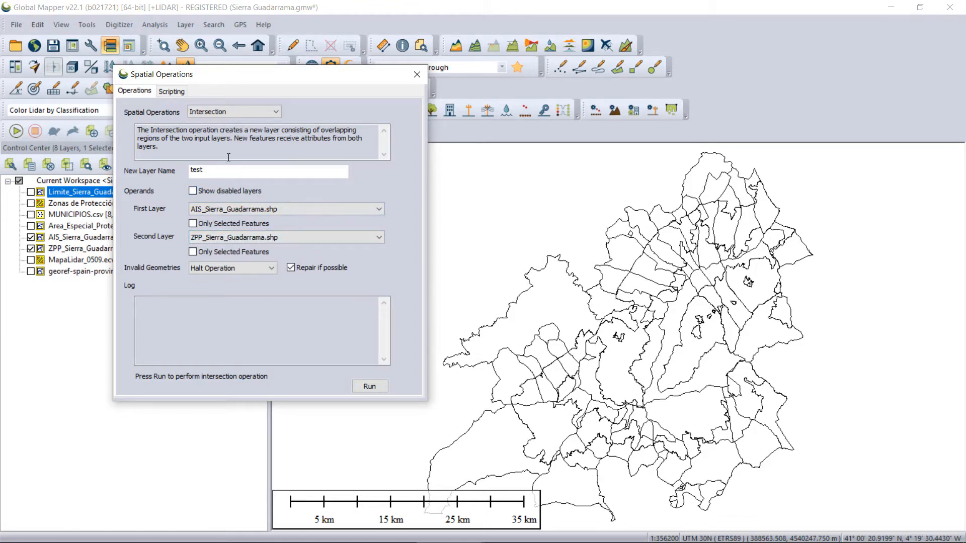
# Step: Choose the Union operation and read its description of how overlapping regions and input layers are handled
pyautogui.click(274, 112)
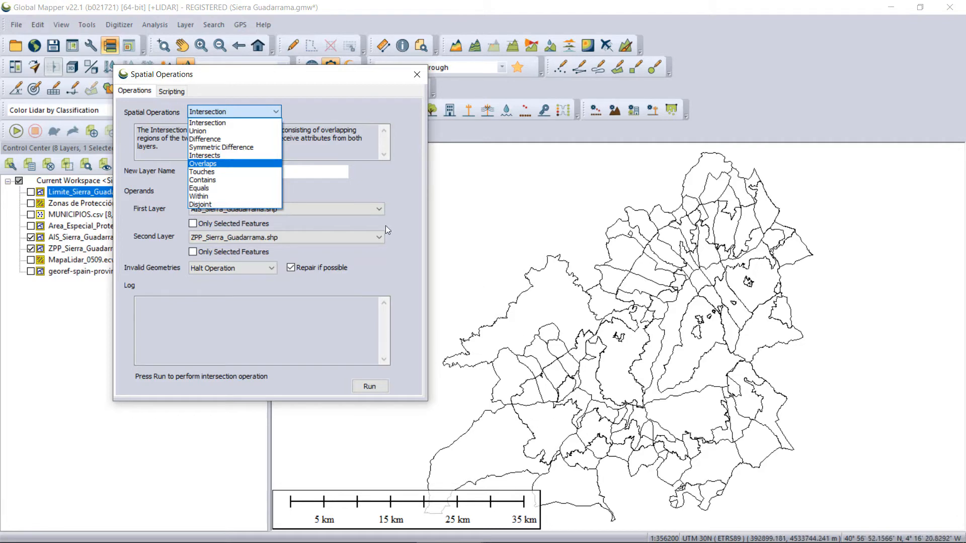
pyautogui.click(235, 132)
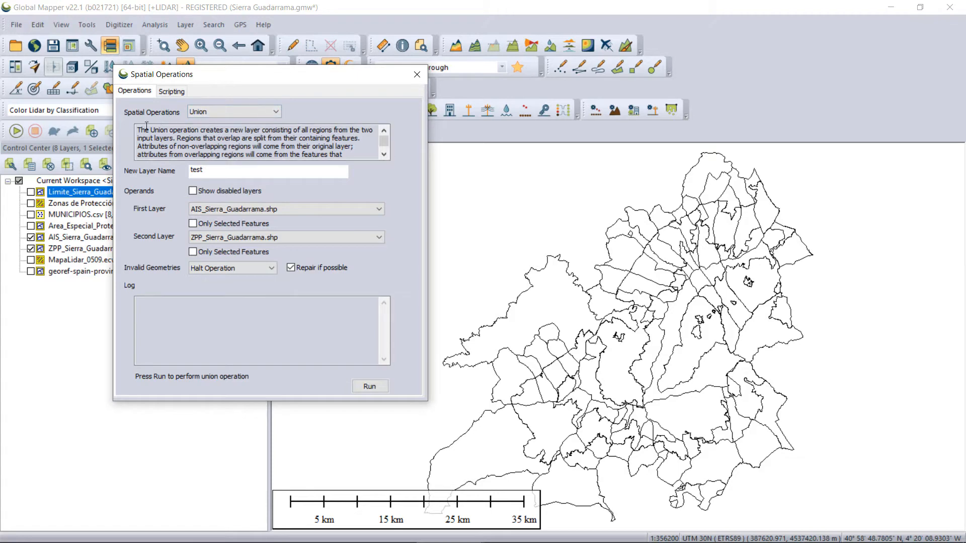
pyautogui.moveTo(138, 130); pyautogui.dragTo(225, 134)
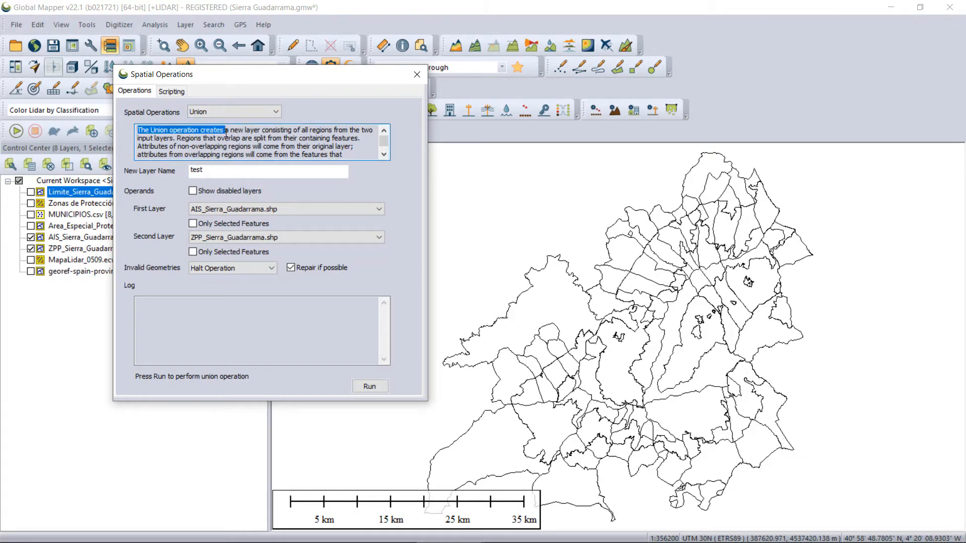
pyautogui.doubleClick(226, 134)
pyautogui.click(224, 131)
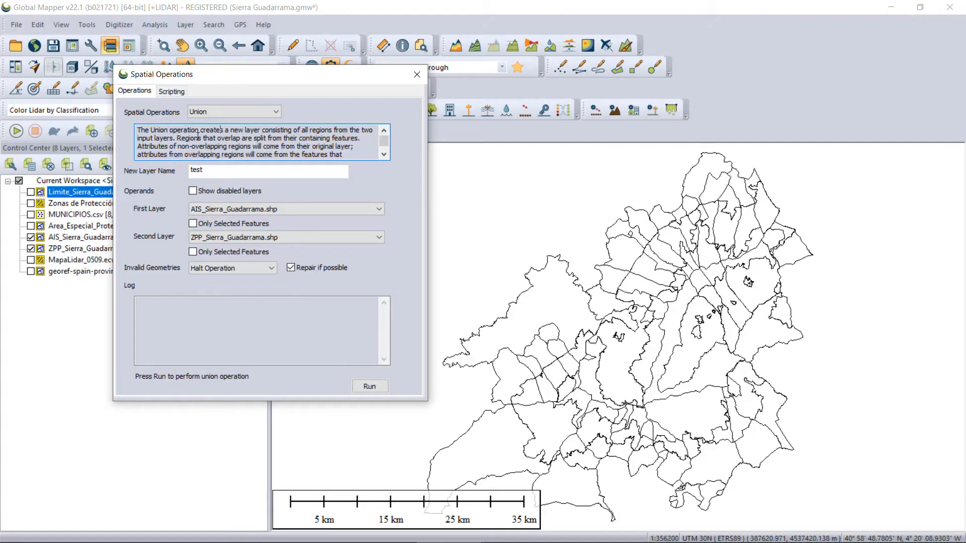
pyautogui.moveTo(210, 132); pyautogui.dragTo(356, 137)
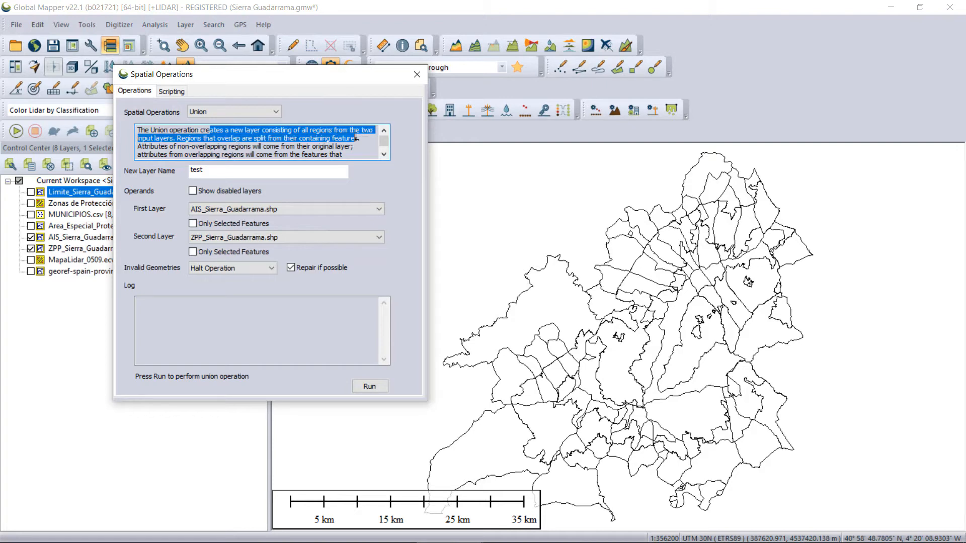
pyautogui.click(177, 138)
pyautogui.moveTo(176, 138); pyautogui.dragTo(140, 133)
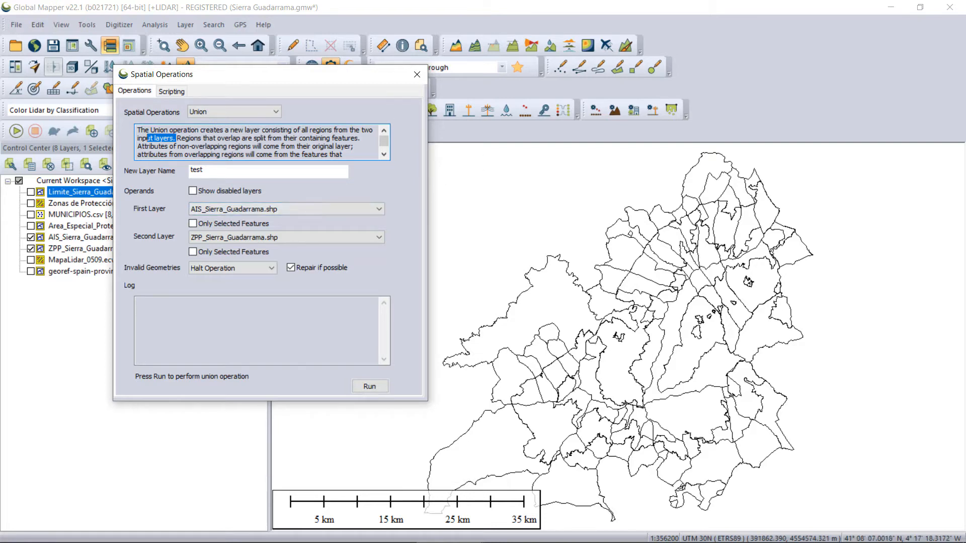
# Step: Review the descriptions of the Difference, Symmetric Difference and Intersects operations and look over the remaining operation types
pyautogui.click(276, 112)
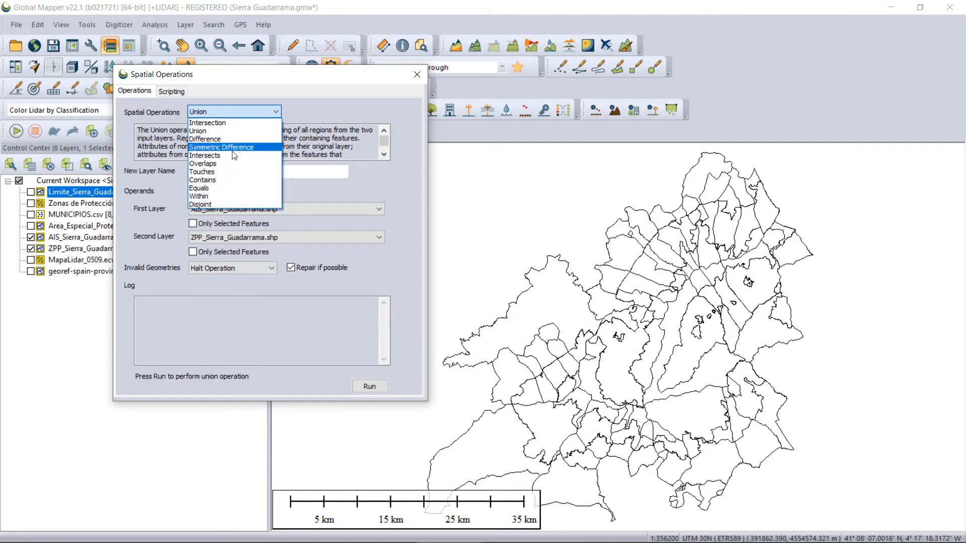
pyautogui.click(223, 140)
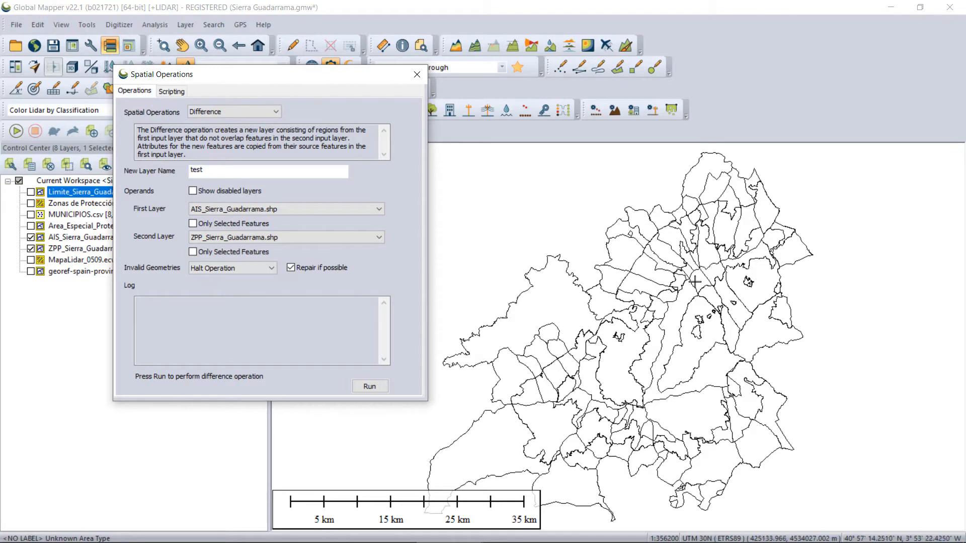
pyautogui.click(261, 112)
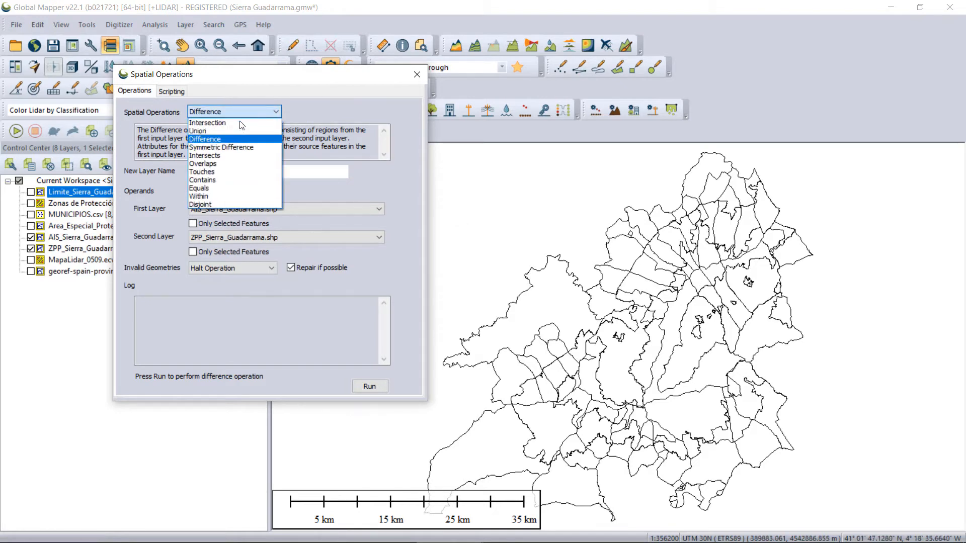
pyautogui.click(230, 150)
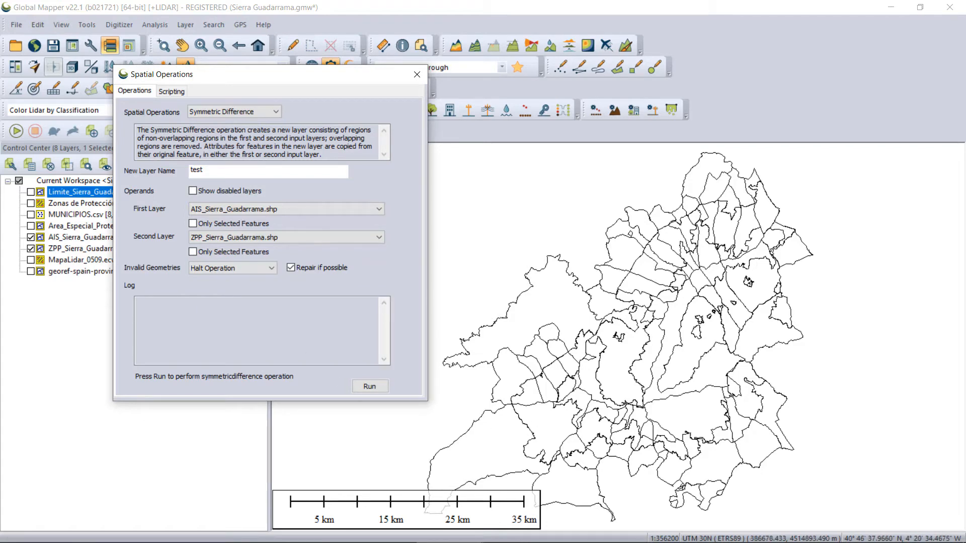
pyautogui.click(275, 111)
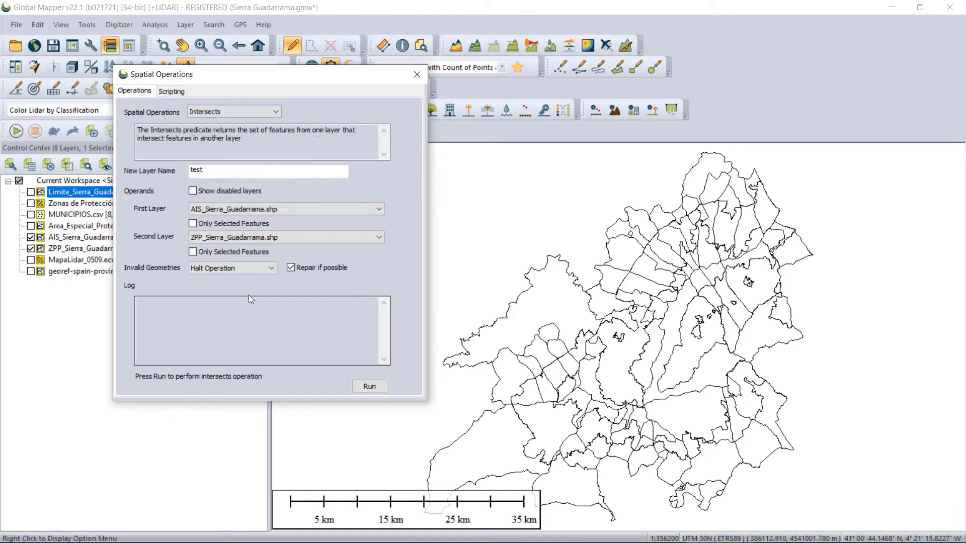
pyautogui.click(276, 109)
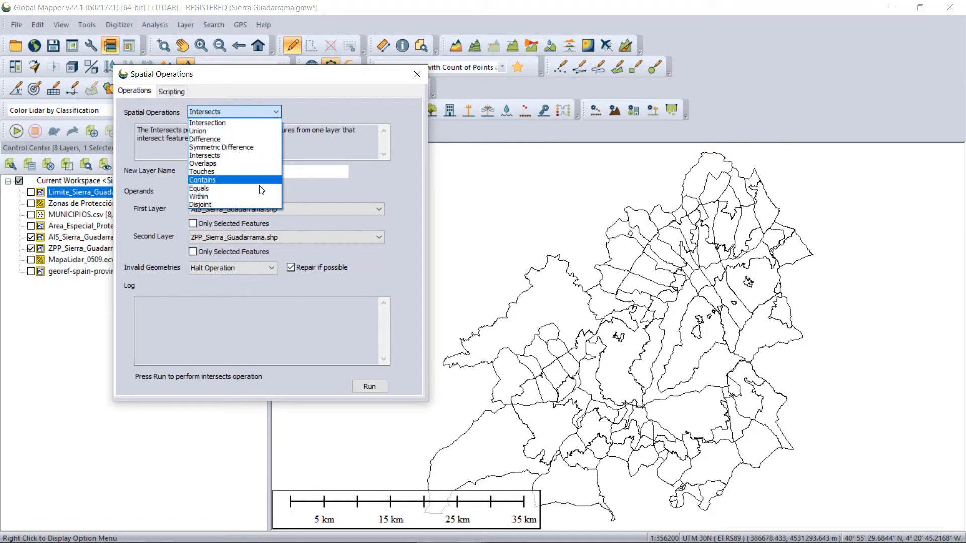
pyautogui.press('Up')
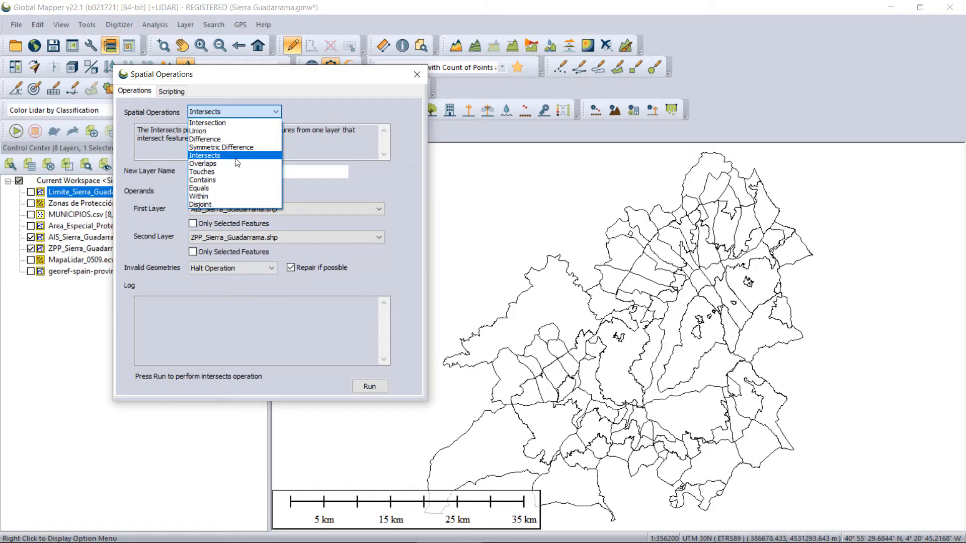
pyautogui.click(403, 180)
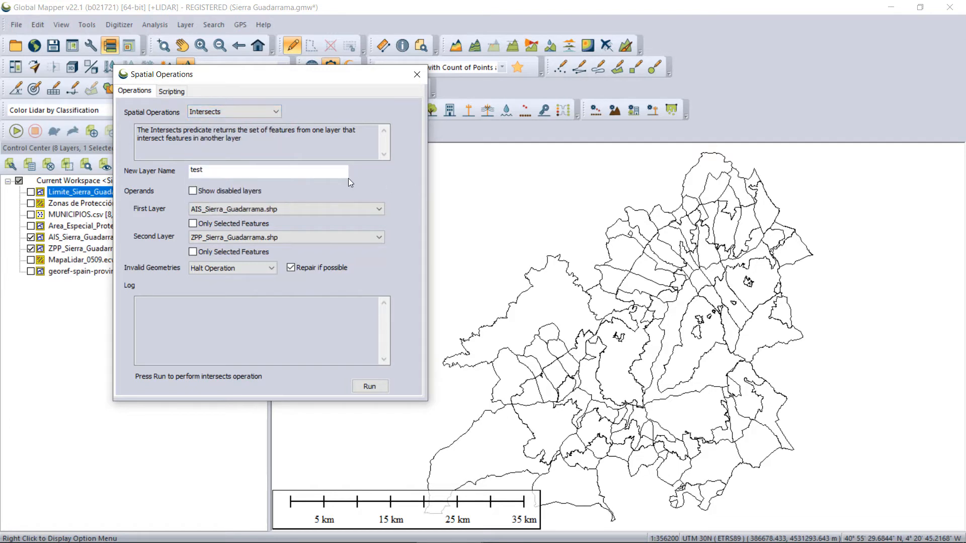
# Step: Run a Union of the AIS and ZPP Sierra de Guadarrama layers into a new layer named test, then close the dialog
pyautogui.click(276, 111)
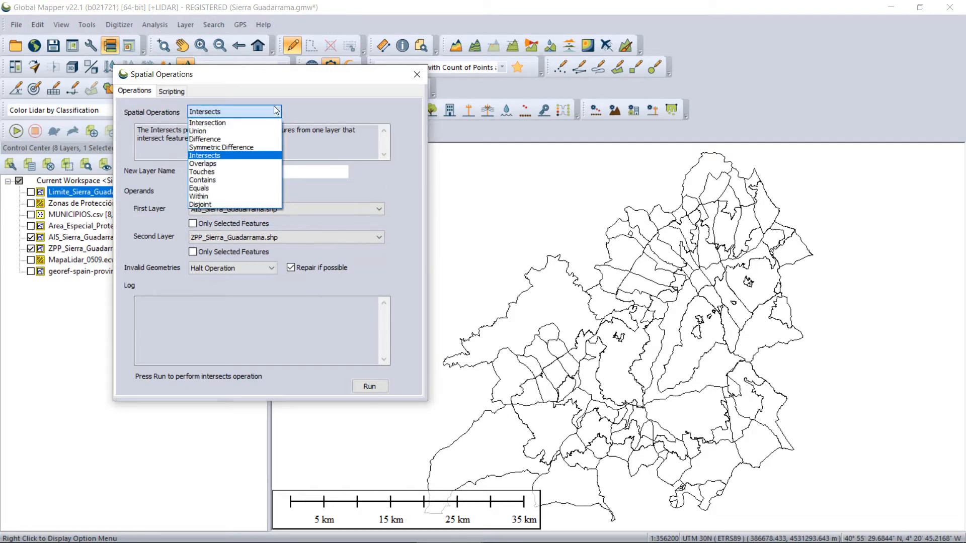
pyautogui.click(259, 131)
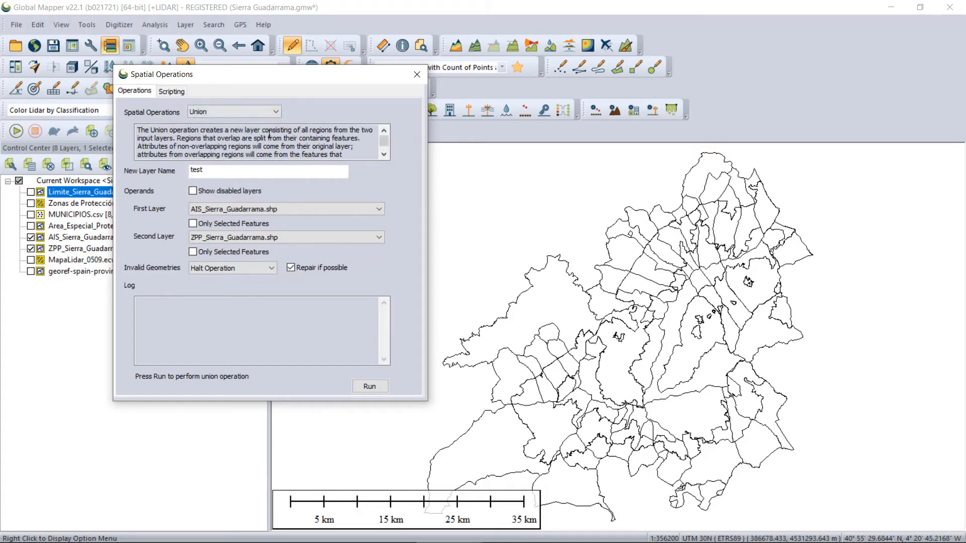
pyautogui.moveTo(212, 170); pyautogui.dragTo(170, 171)
pyautogui.click(208, 171)
pyautogui.click(378, 387)
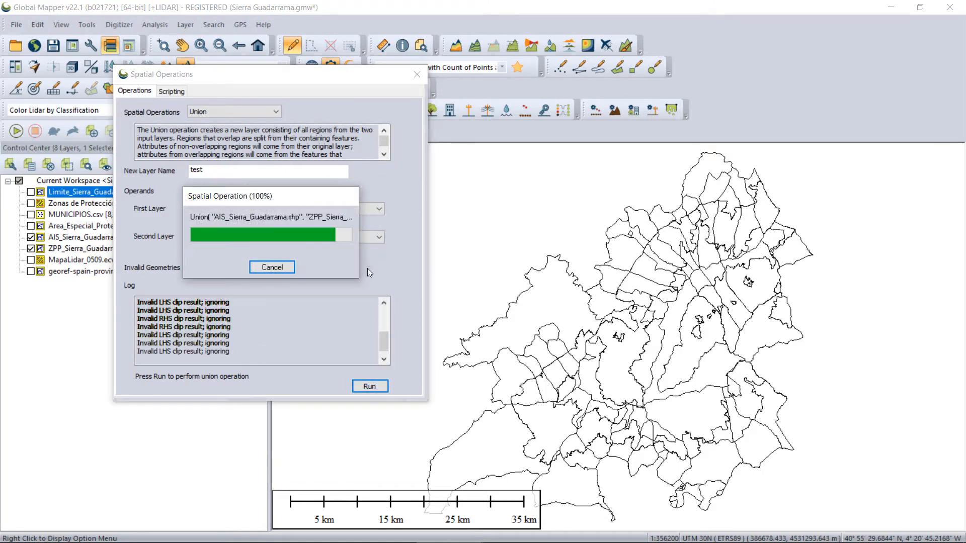
pyautogui.click(415, 74)
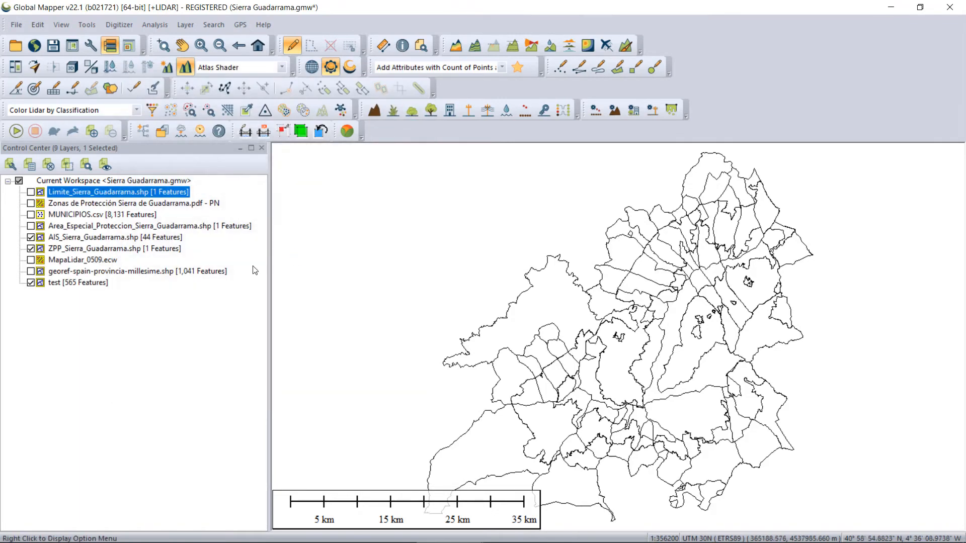
# Step: Hide the AIS and ZPP layers and toggle the test layer off and on, leaving only it displayed
pyautogui.click(30, 237)
pyautogui.click(30, 248)
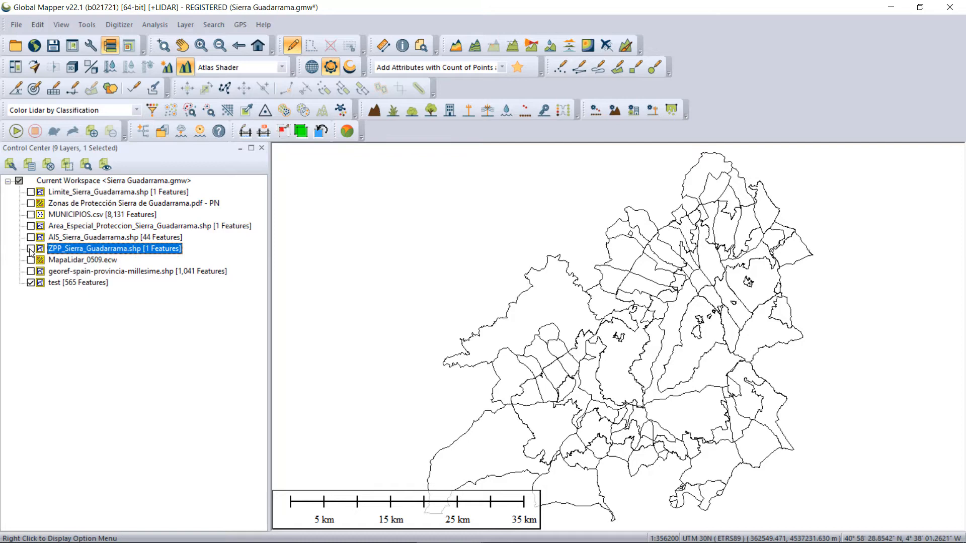
pyautogui.click(30, 282)
pyautogui.press('Delete')
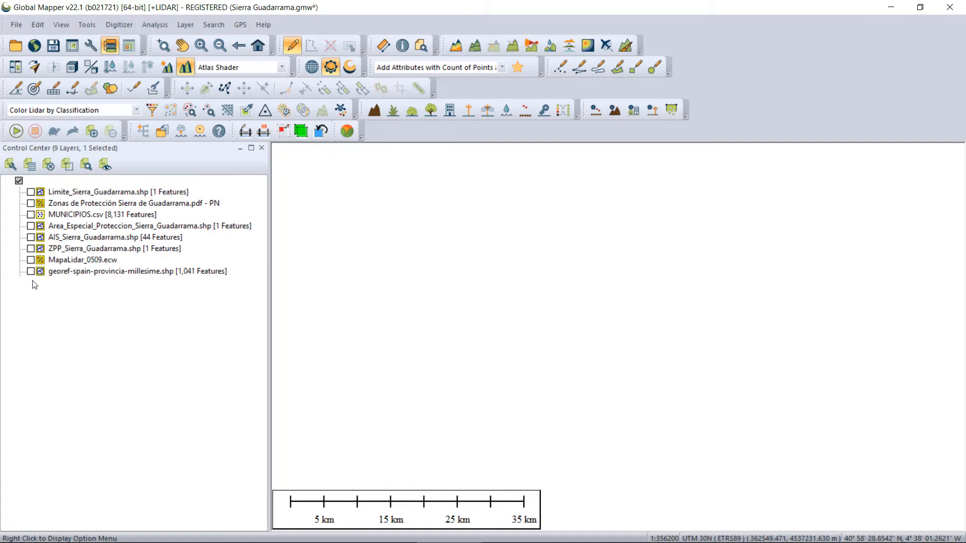
pyautogui.click(32, 282)
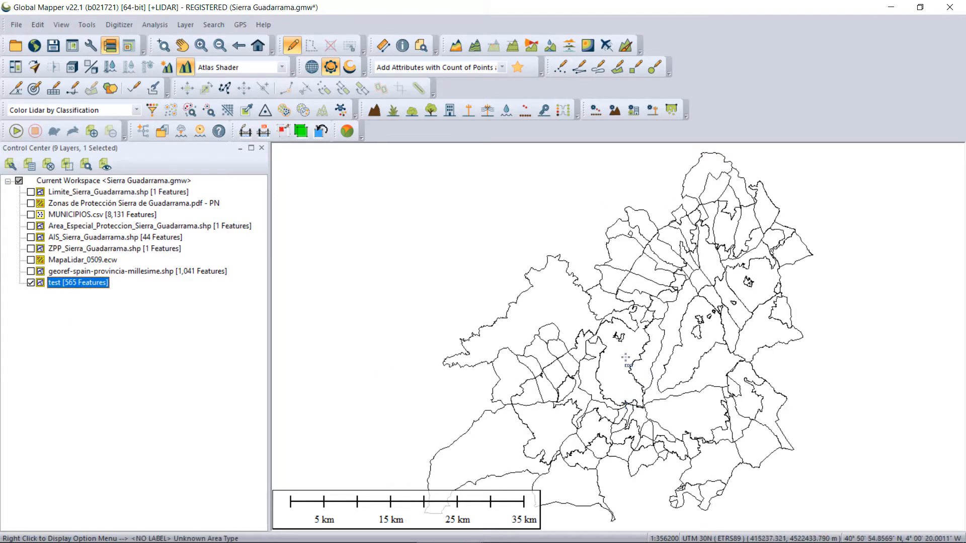
# Step: Select individual areas of the test layer across the map to examine how the union split the regions
pyautogui.scroll(-1, 625, 358)
pyautogui.scroll(1, 629, 359)
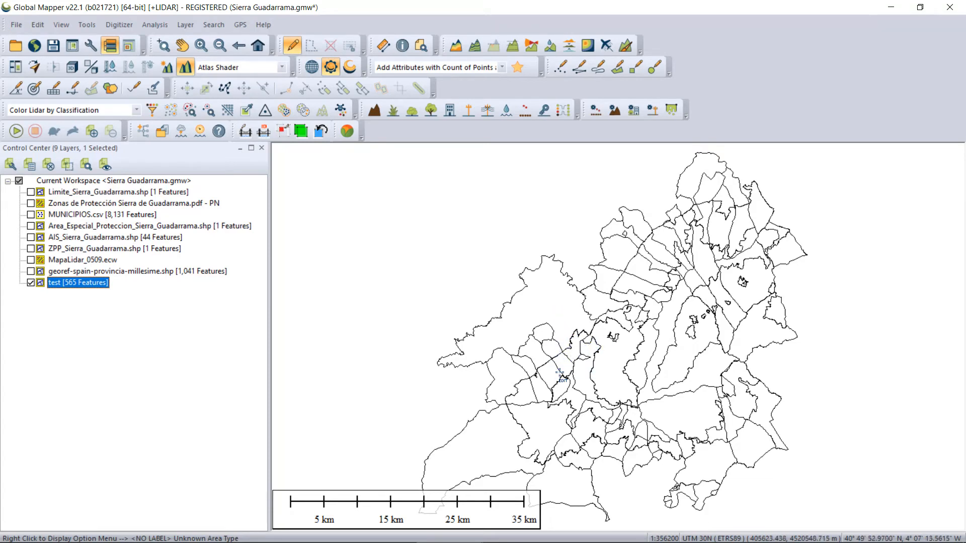
pyautogui.click(574, 380)
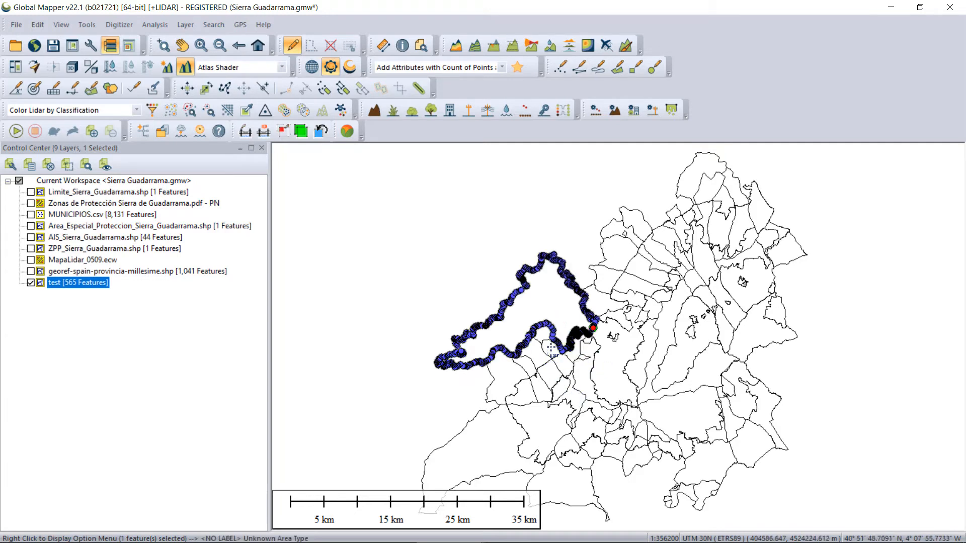
pyautogui.click(551, 355)
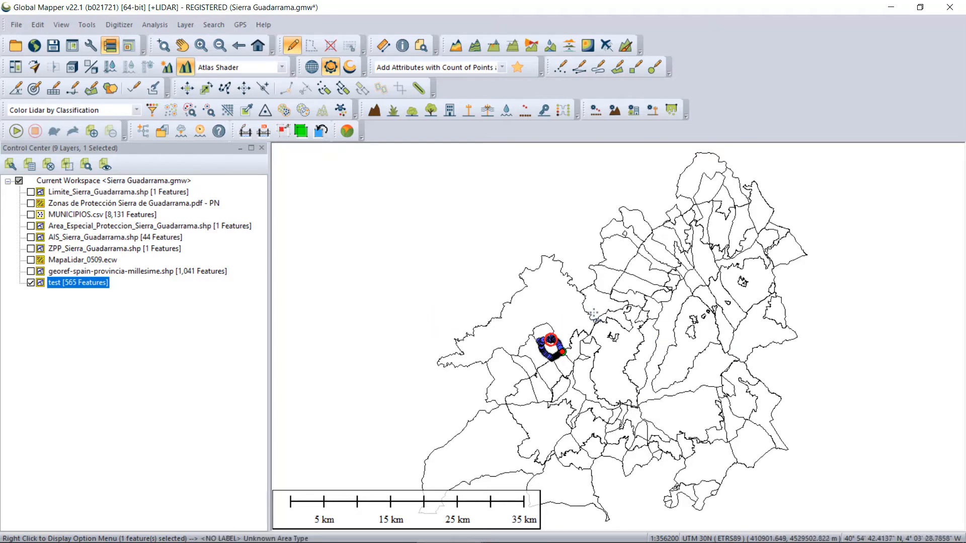
pyautogui.click(567, 309)
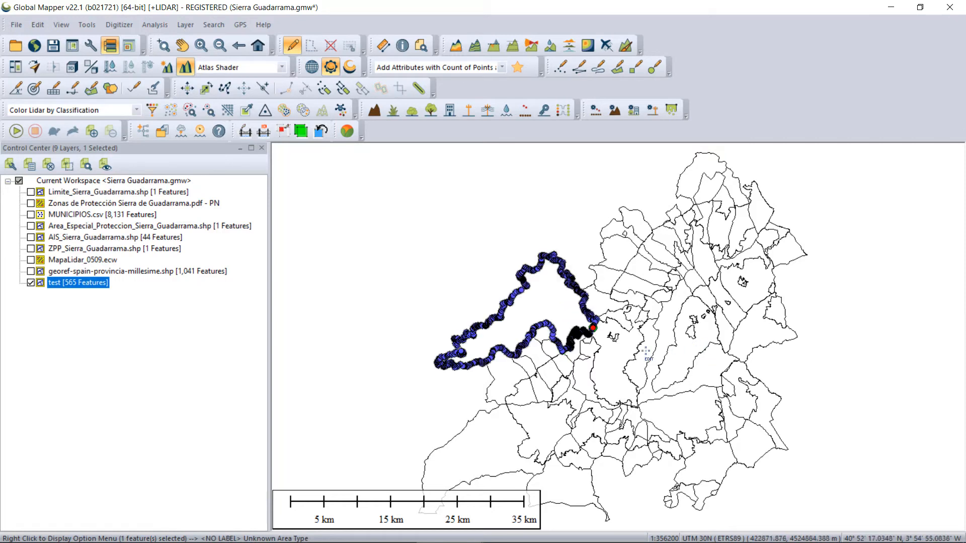
pyautogui.click(757, 336)
pyautogui.click(705, 256)
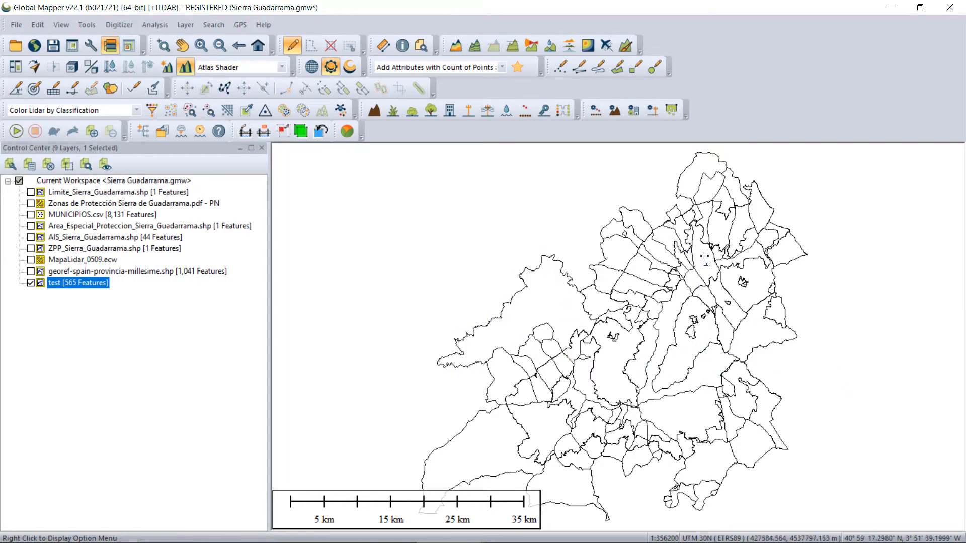
pyautogui.click(652, 249)
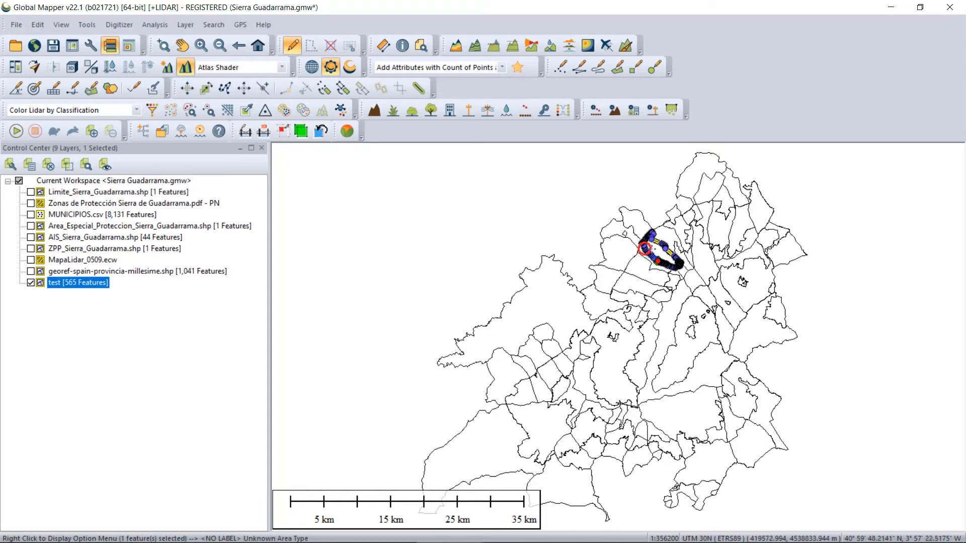
pyautogui.click(642, 225)
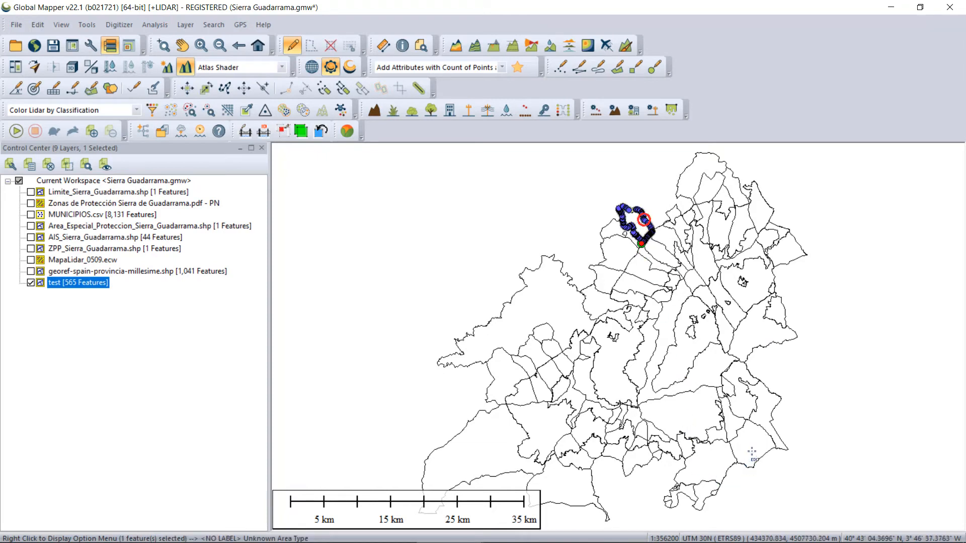
pyautogui.click(751, 467)
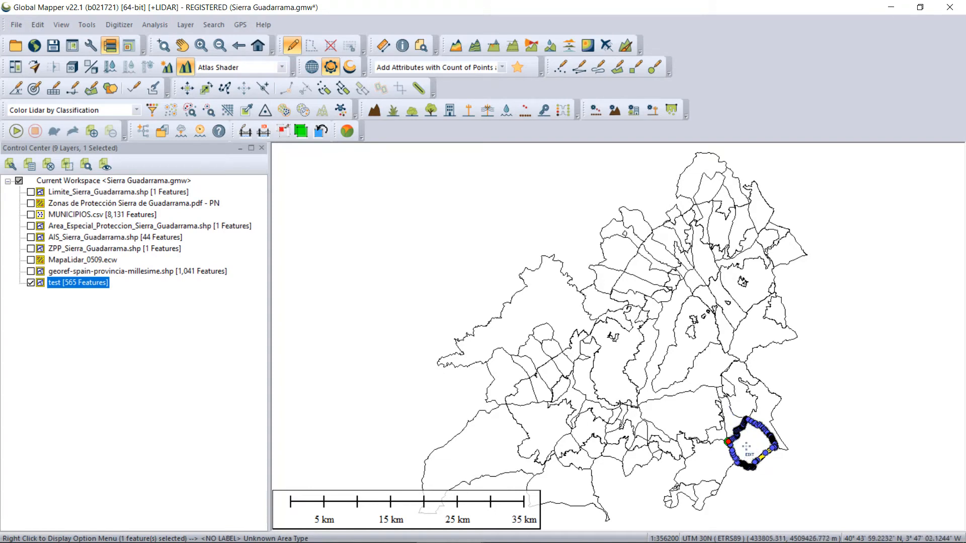
pyautogui.click(730, 420)
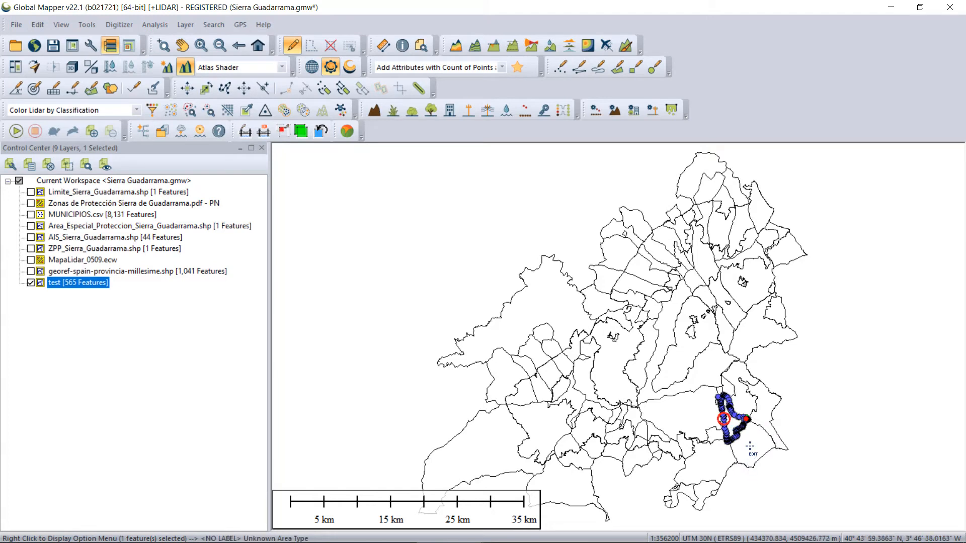
# Step: Select the two adjoining areas near the southeastern edge of the test layer in turn to compare their boundaries
pyautogui.click(751, 445)
pyautogui.click(730, 421)
pyautogui.click(751, 444)
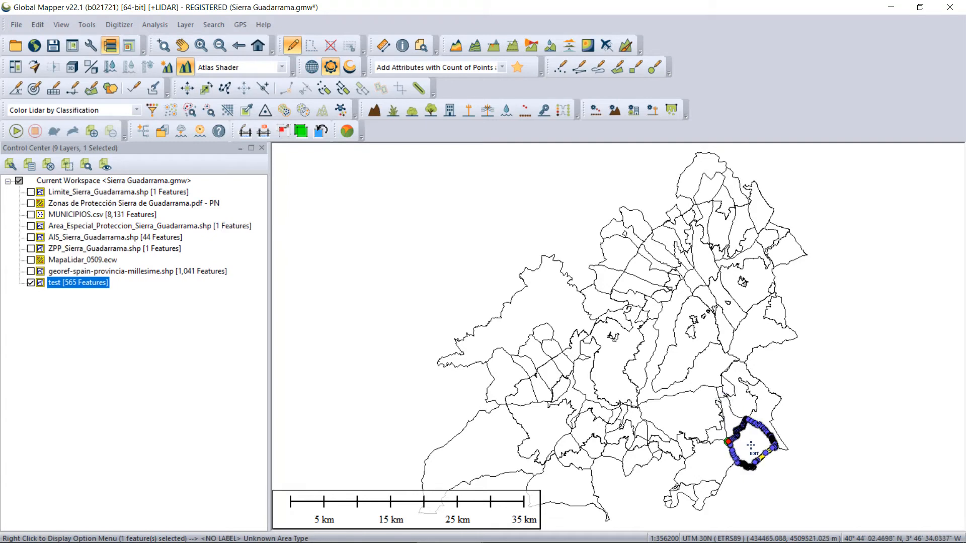
pyautogui.click(731, 421)
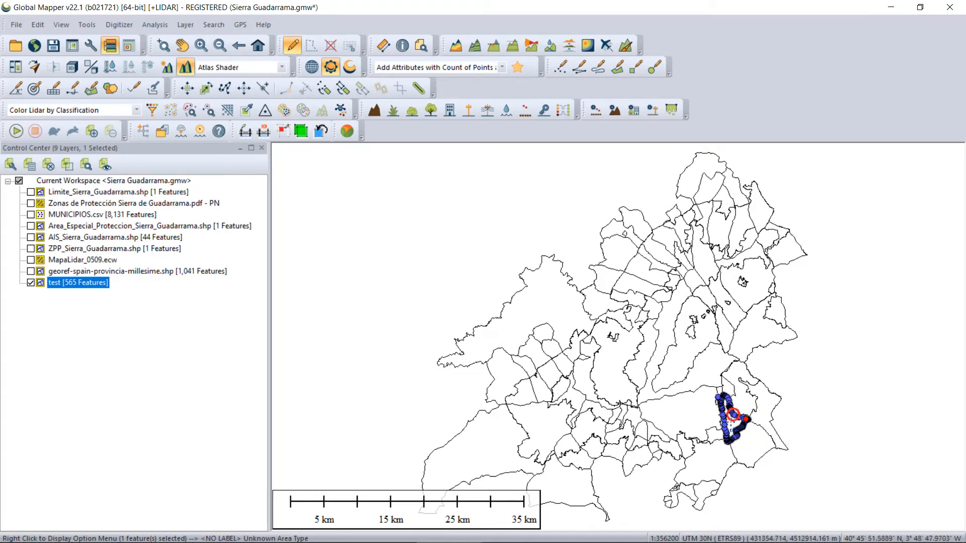
# Step: Hide the test layer and display only the AIS and ZPP Sierra de Guadarrama layers
pyautogui.click(31, 282)
pyautogui.click(31, 226)
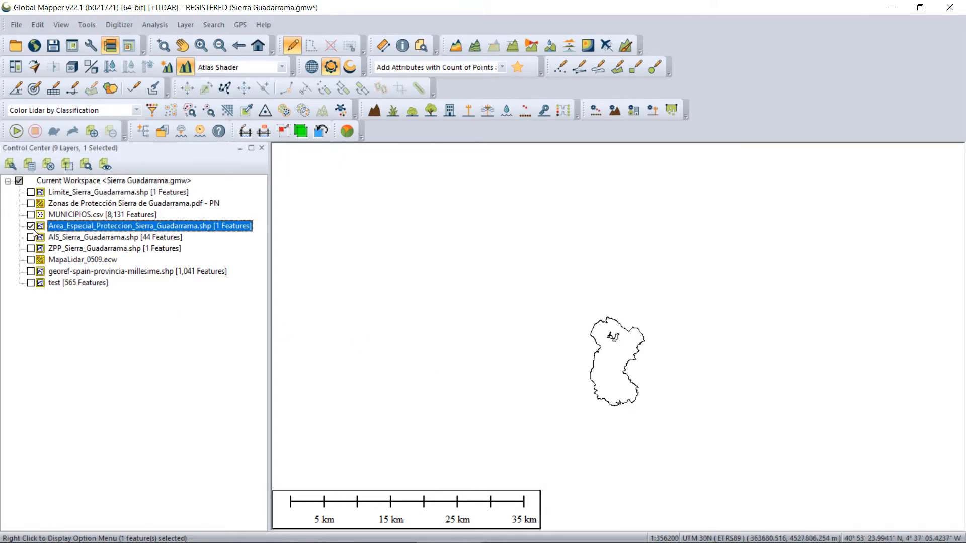
pyautogui.click(31, 226)
pyautogui.click(30, 237)
pyautogui.click(30, 249)
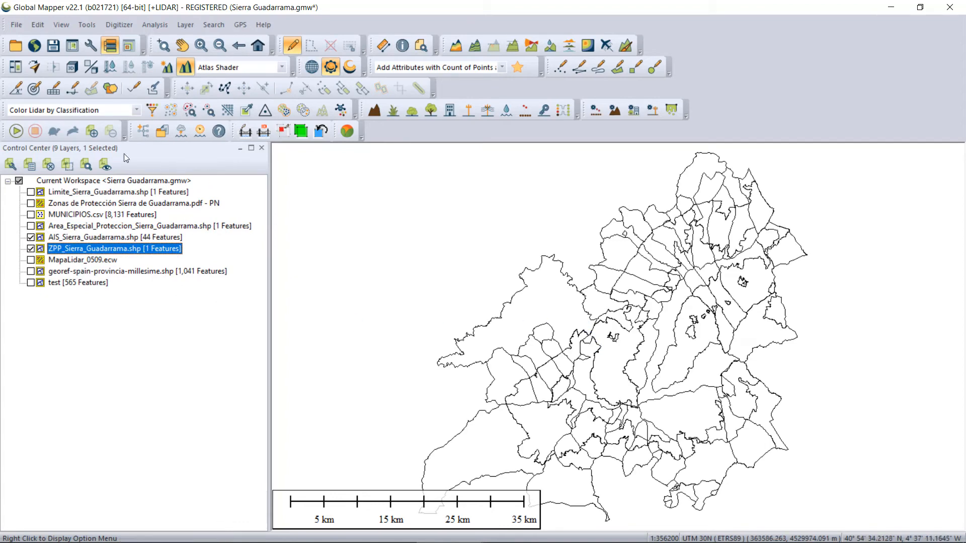
# Step: Run a Difference of the AIS layer against the ZPP layer into a new layer named test-1, then close the dialog
pyautogui.click(110, 89)
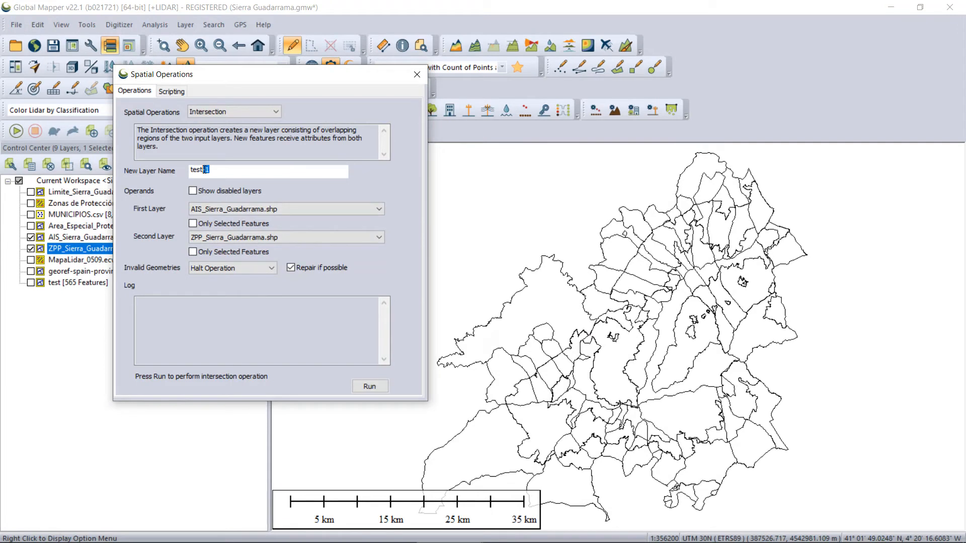
pyautogui.moveTo(294, 75); pyautogui.dragTo(350, 74)
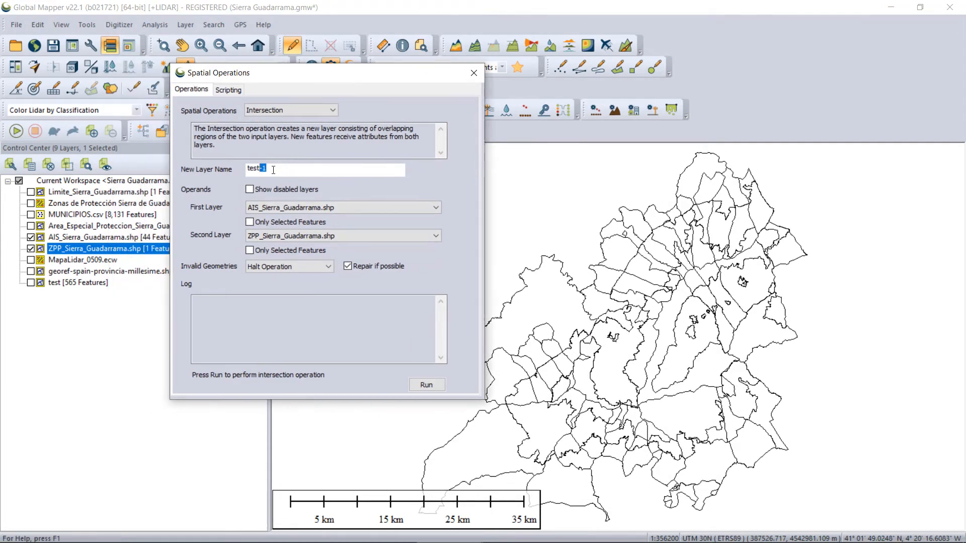
pyautogui.moveTo(264, 169); pyautogui.dragTo(246, 169)
pyautogui.click(375, 168)
pyautogui.click(328, 111)
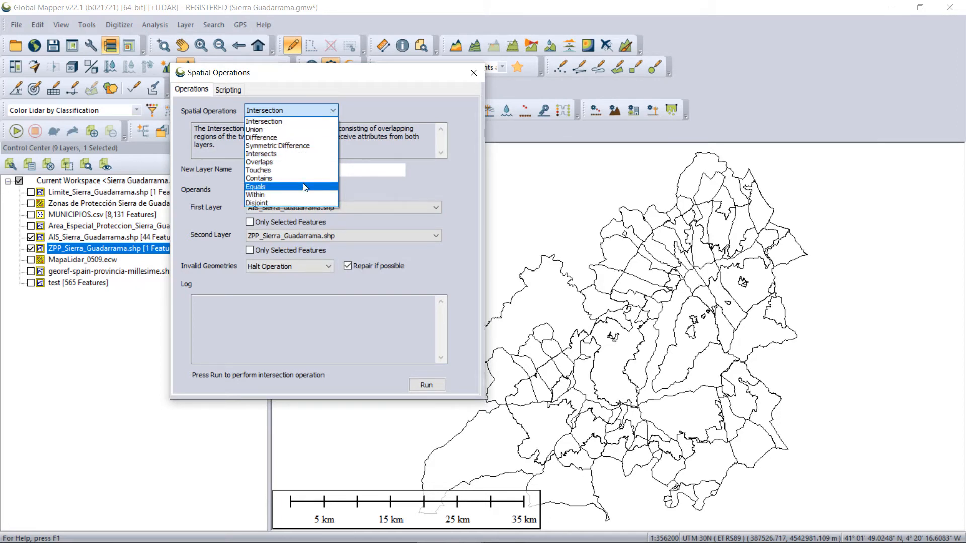
pyautogui.click(276, 136)
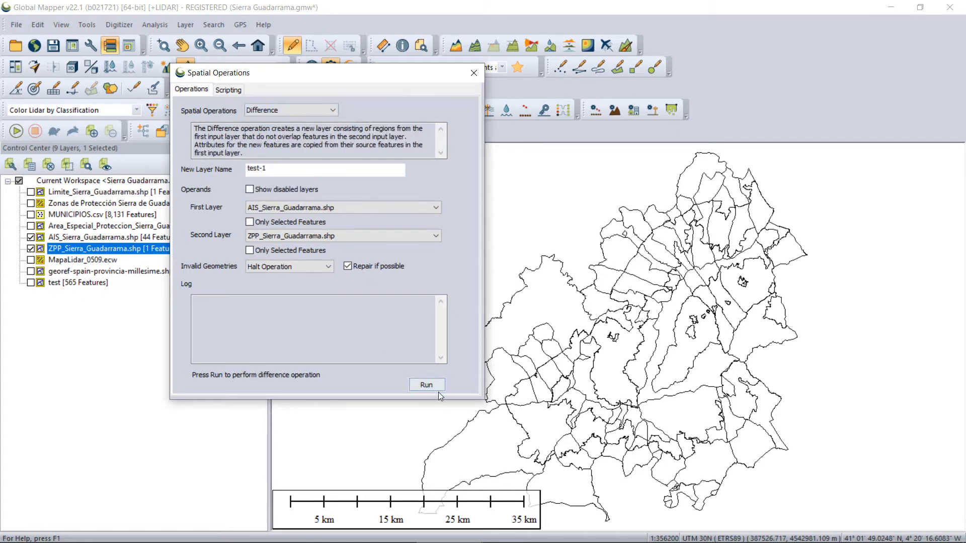
pyautogui.click(426, 385)
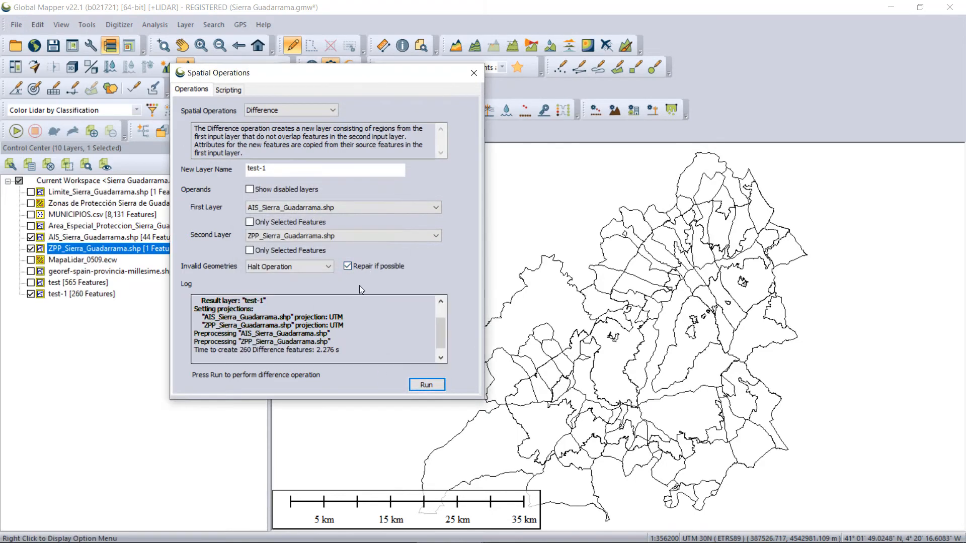
pyautogui.click(473, 73)
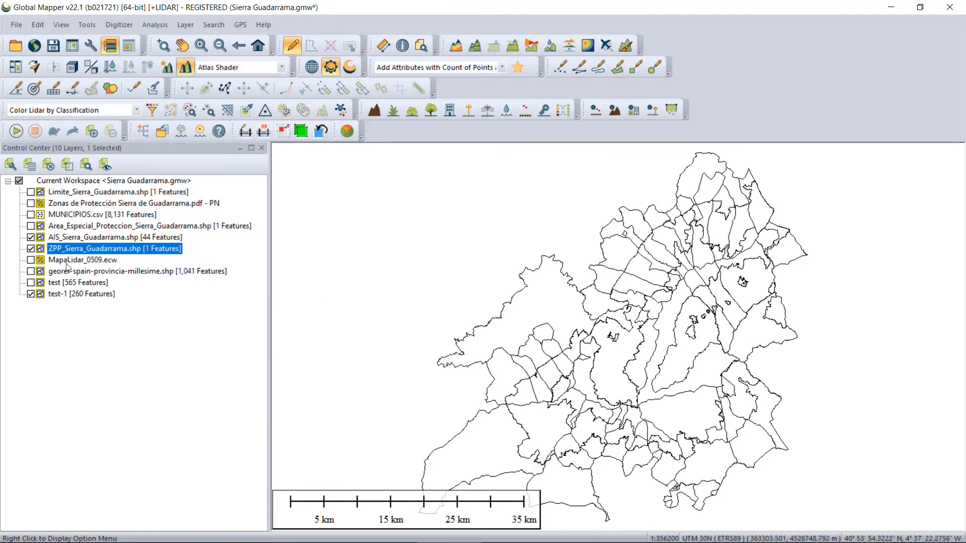
# Step: Hide the AIS and ZPP layers and toggle the test-1 layer off and on, leaving only it displayed
pyautogui.click(30, 237)
pyautogui.click(31, 249)
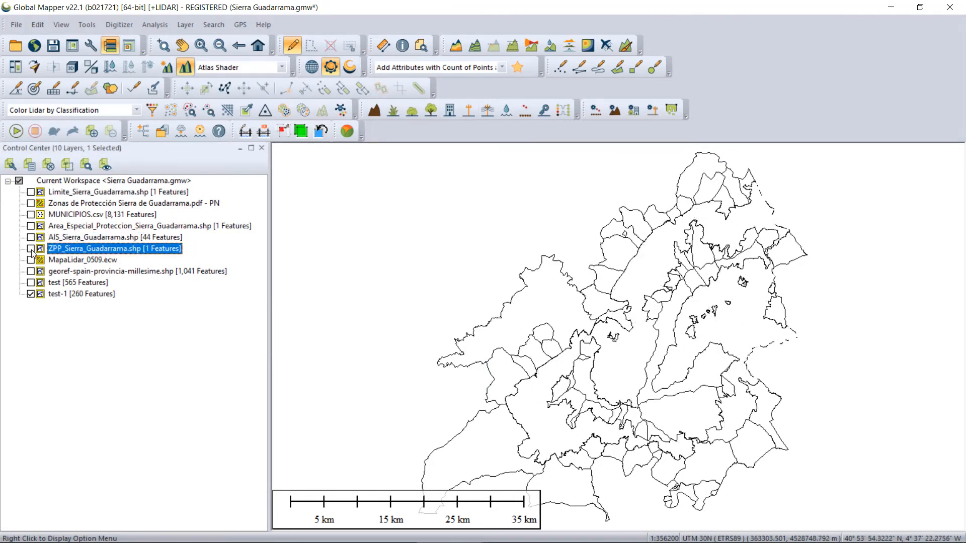
pyautogui.click(31, 295)
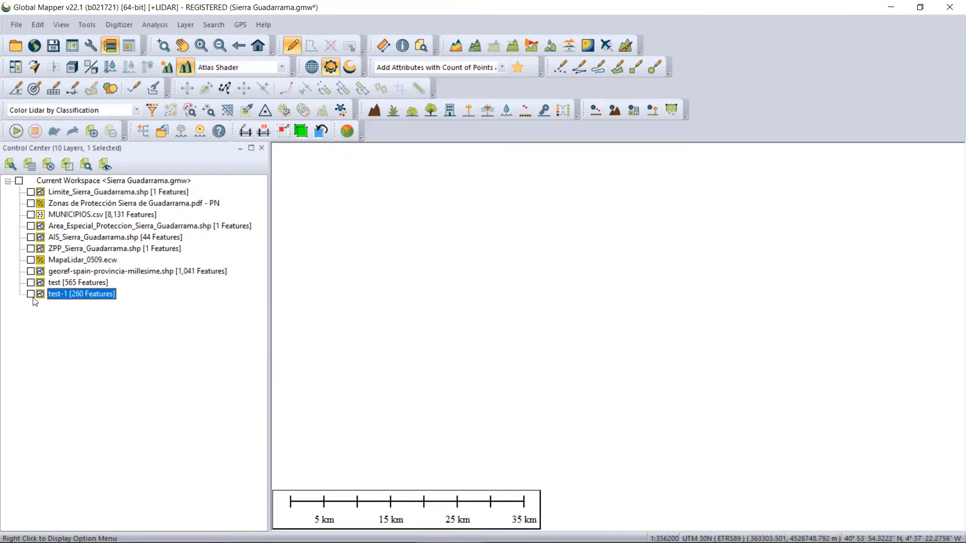
pyautogui.click(31, 295)
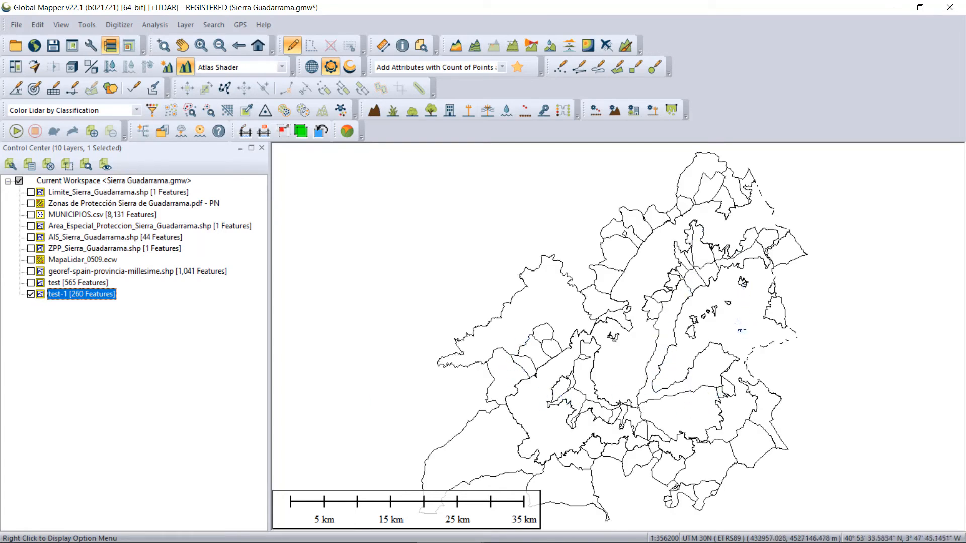
# Step: Examine the northern and central parts of the test-1 layer, checking which regions can be selected as areas
pyautogui.scroll(-1, 572, 386)
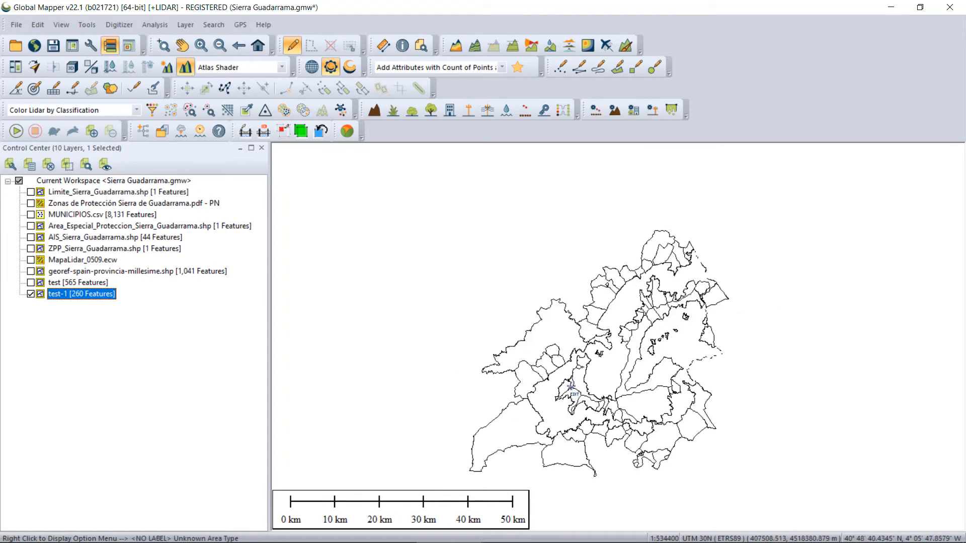
pyautogui.scroll(1, 572, 385)
pyautogui.scroll(-1, 572, 385)
pyautogui.scroll(1, 597, 378)
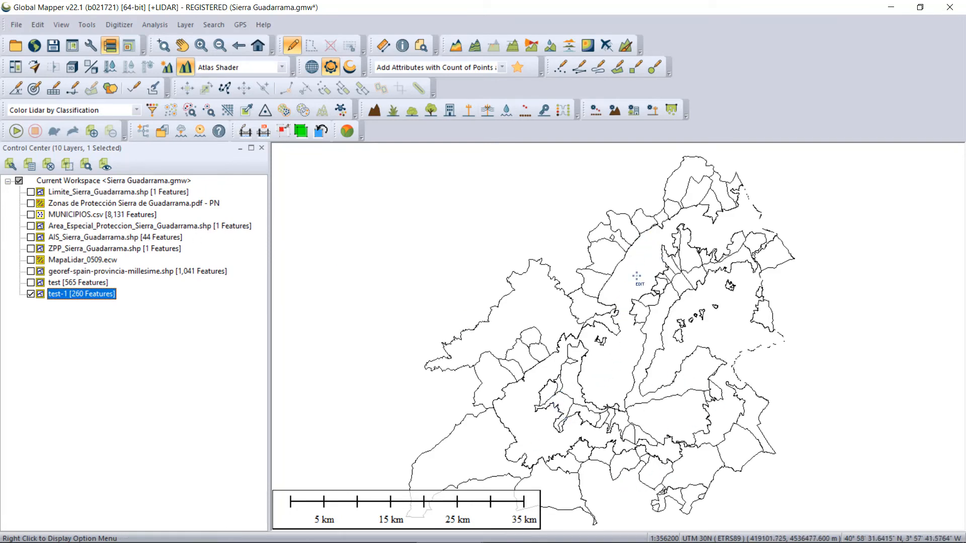
pyautogui.click(624, 233)
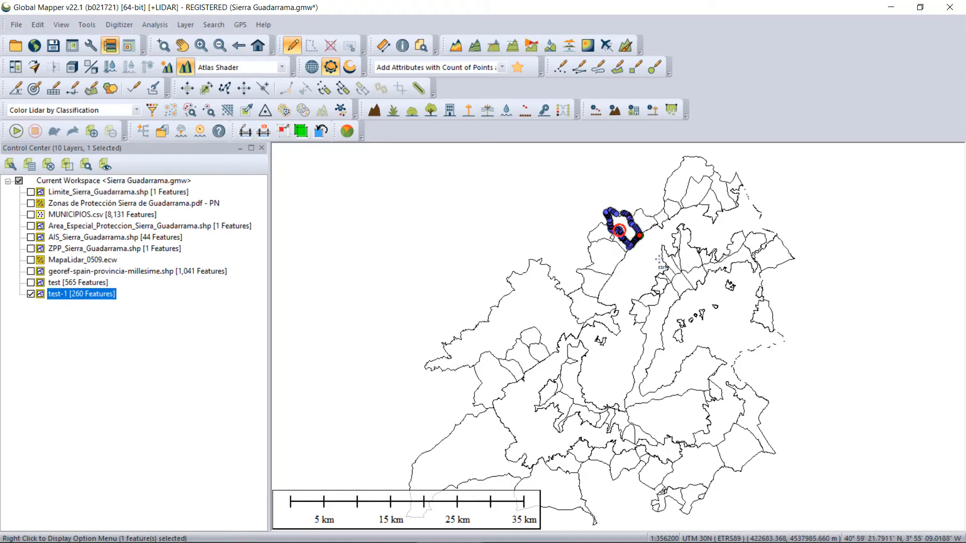
pyautogui.click(648, 265)
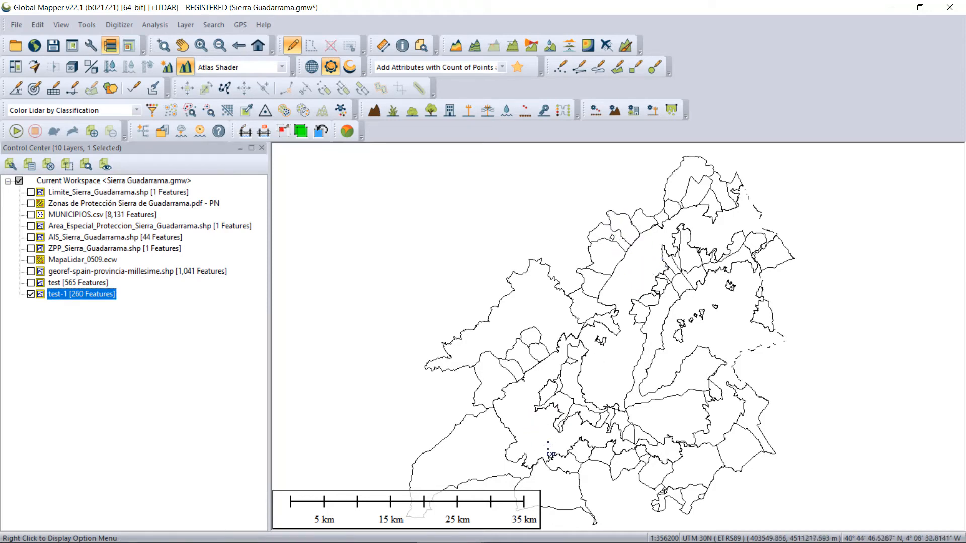
pyautogui.click(636, 410)
pyautogui.click(610, 381)
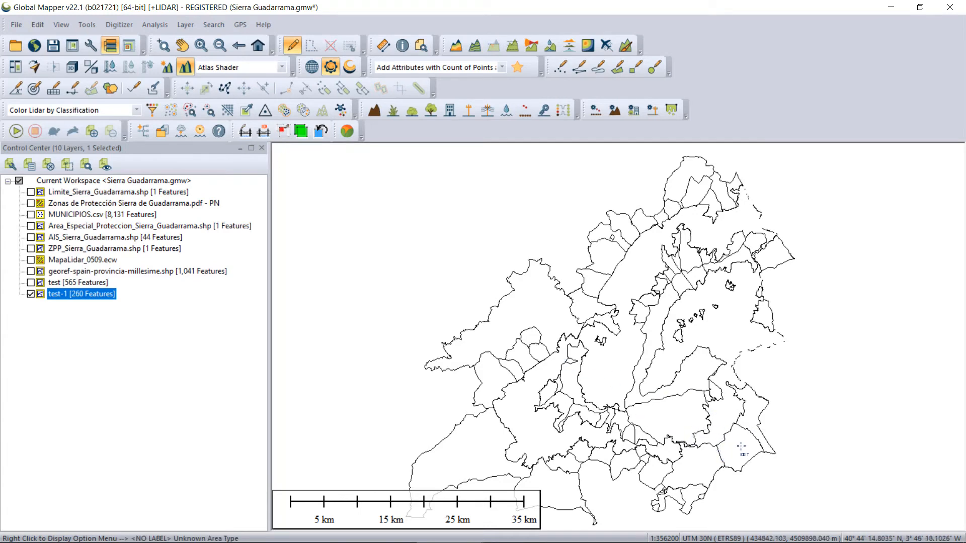
# Step: Select areas along the southeastern edge and the large western area of the test-1 layer to inspect their extents
pyautogui.click(738, 447)
pyautogui.click(687, 439)
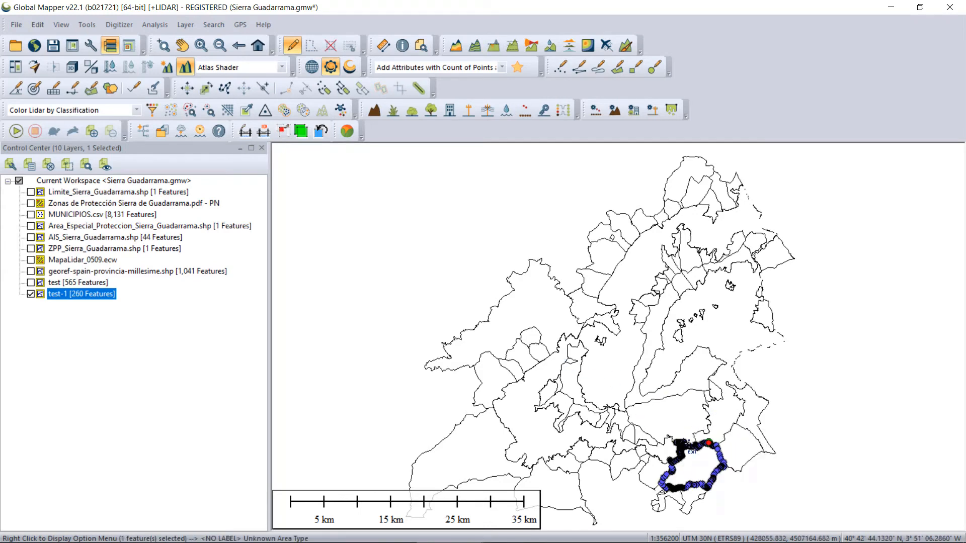
pyautogui.click(750, 419)
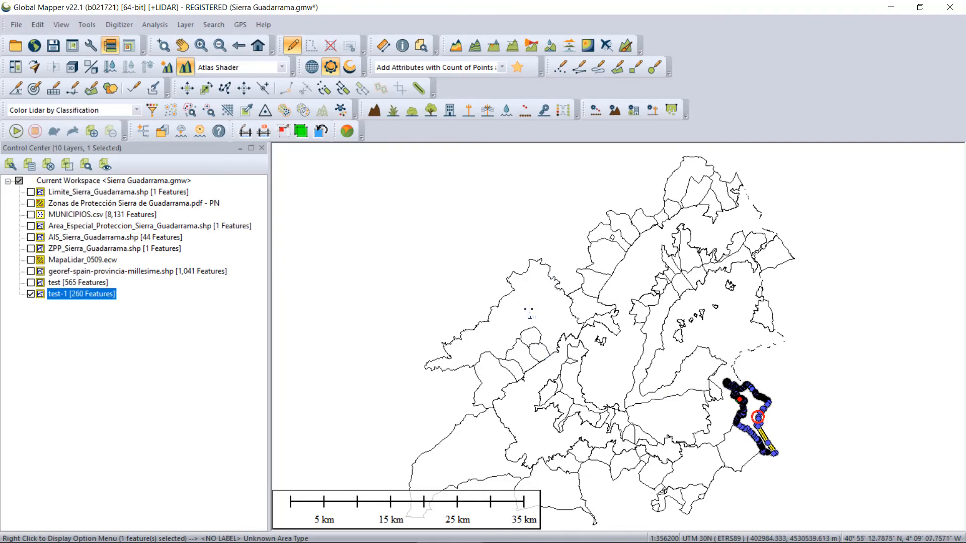
pyautogui.click(529, 309)
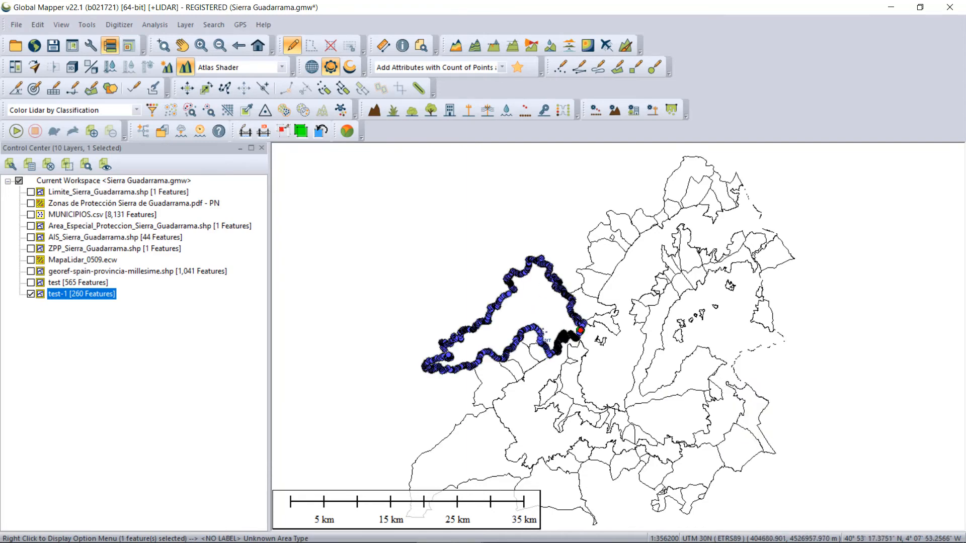
pyautogui.scroll(-1, 599, 375)
pyautogui.scroll(2, 601, 382)
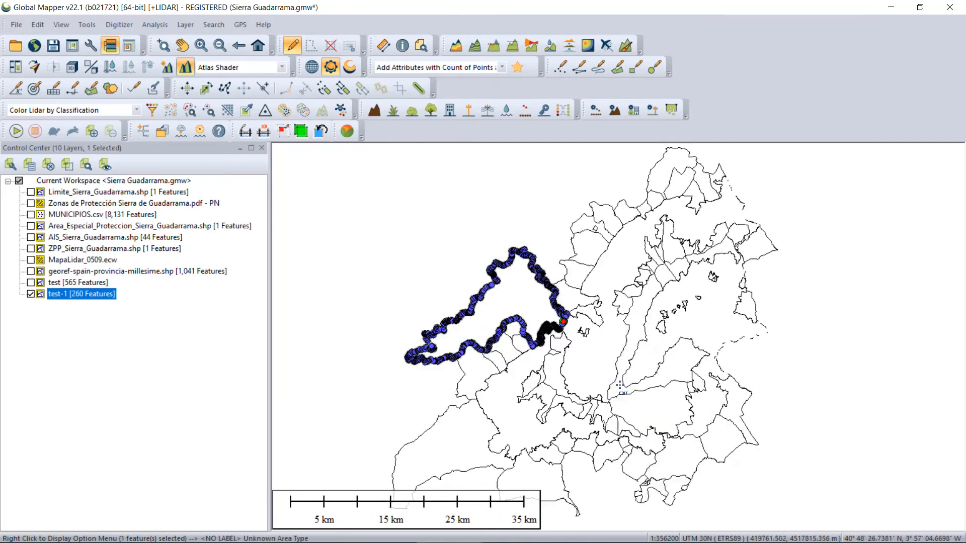
pyautogui.click(414, 365)
pyautogui.click(443, 406)
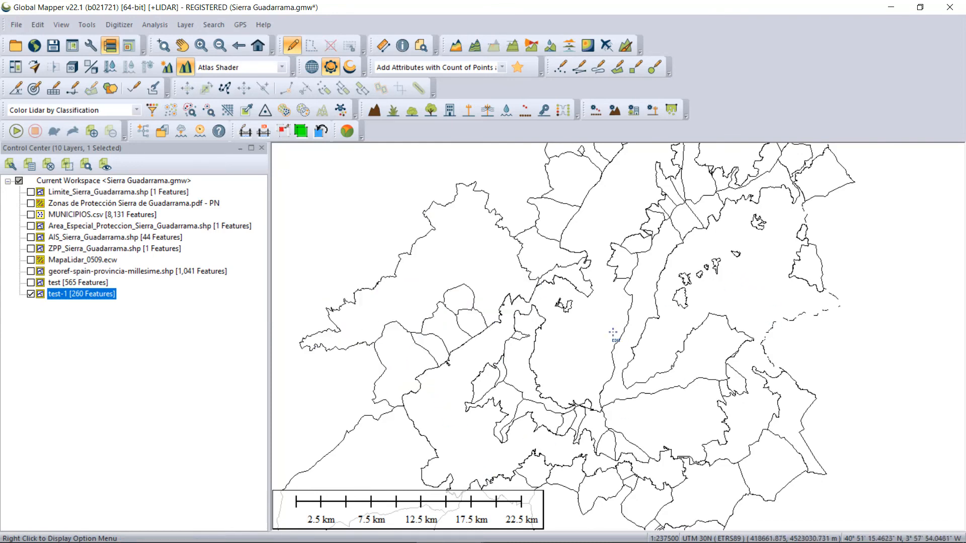
# Step: Select and deselect the long, forked central area of test-1 to compare it with the empty regions around it
pyautogui.click(627, 340)
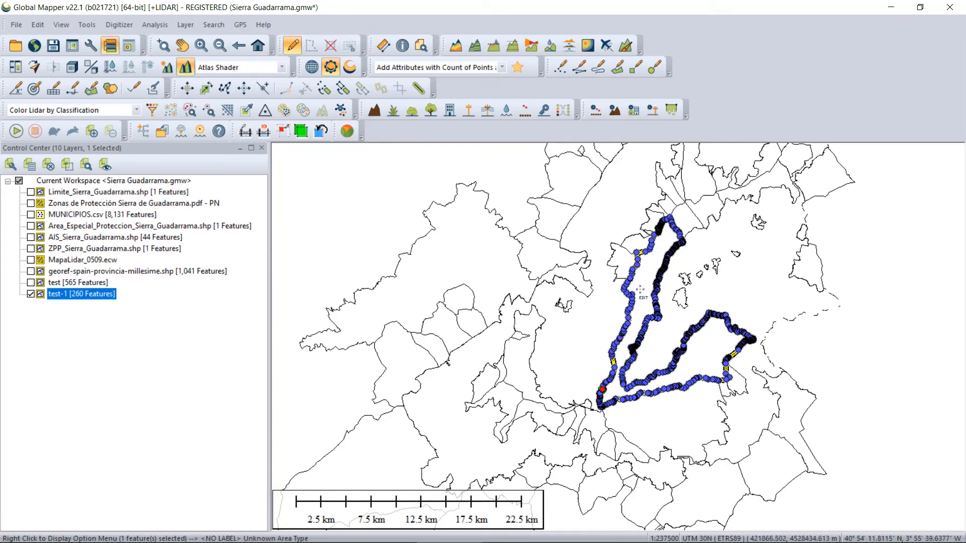
pyautogui.click(575, 354)
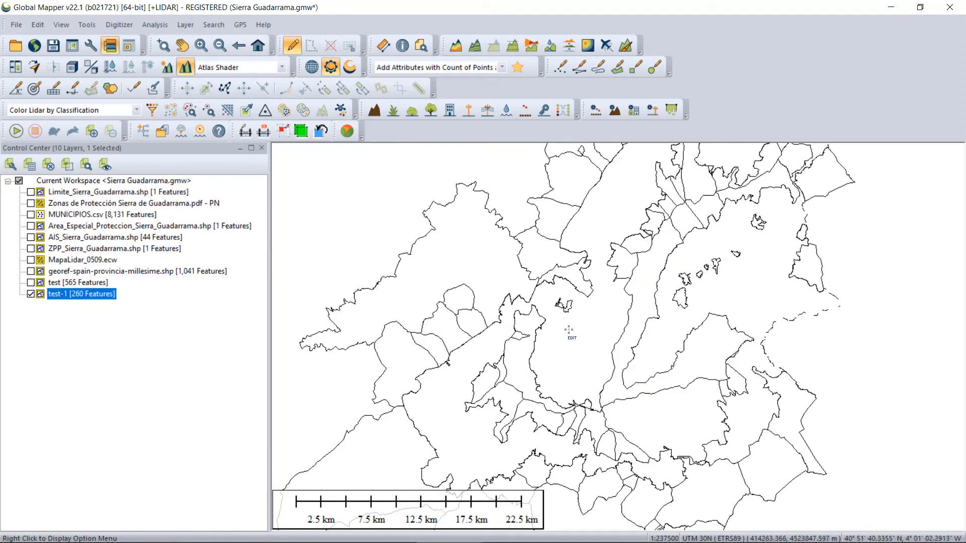
pyautogui.click(618, 372)
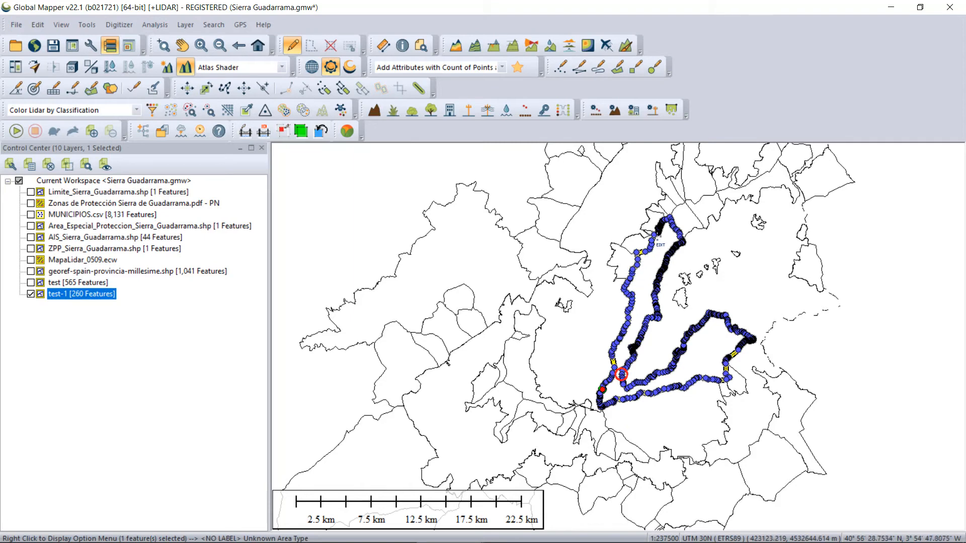
pyautogui.click(576, 346)
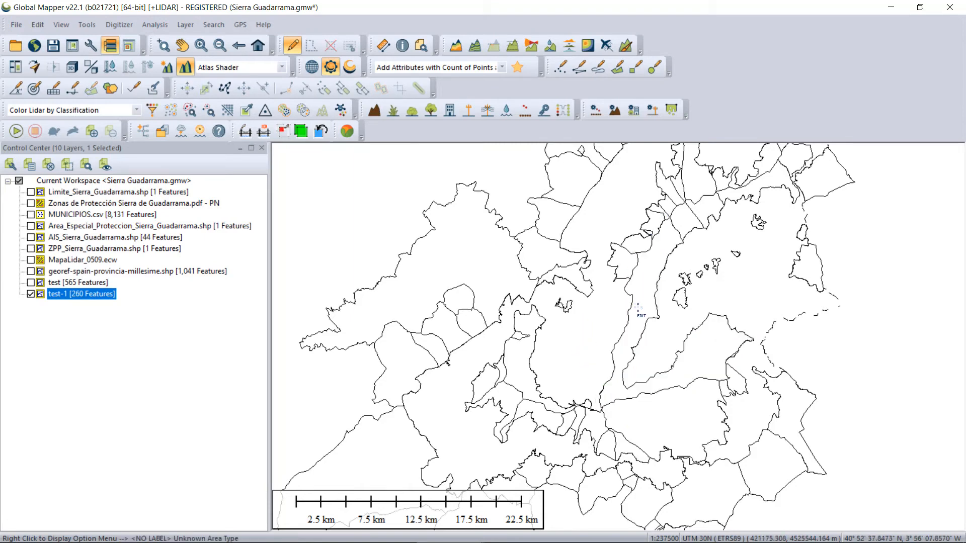
pyautogui.click(640, 306)
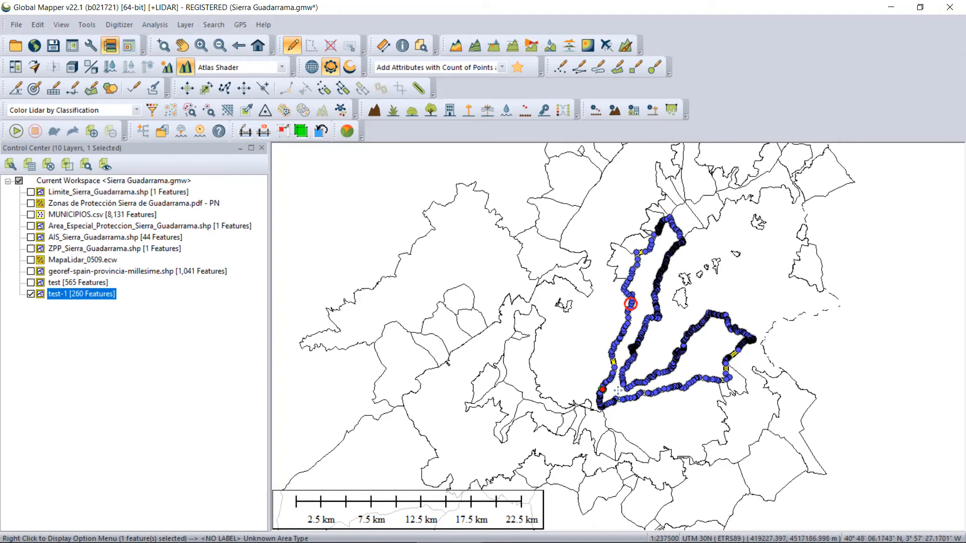
pyautogui.press('Delete')
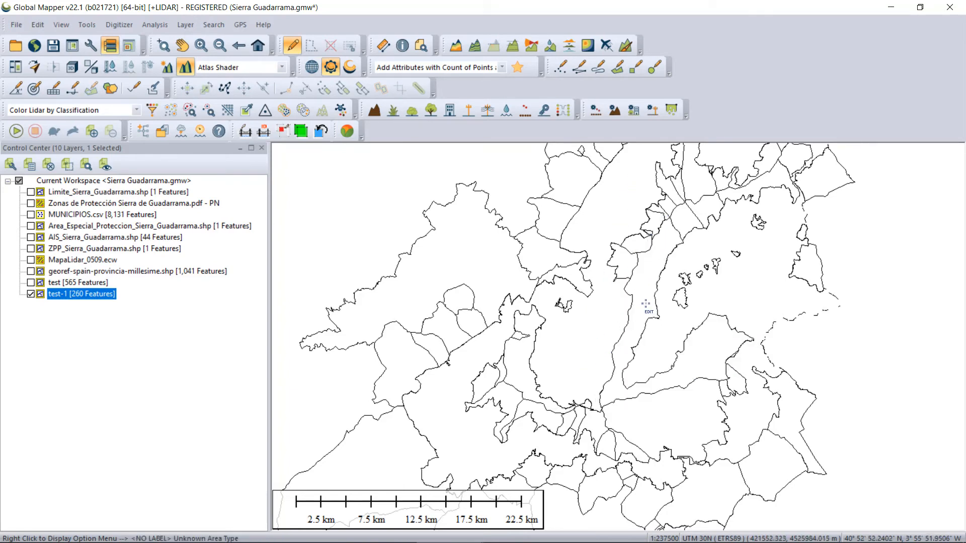
pyautogui.hotkey('ctrl', 'z')
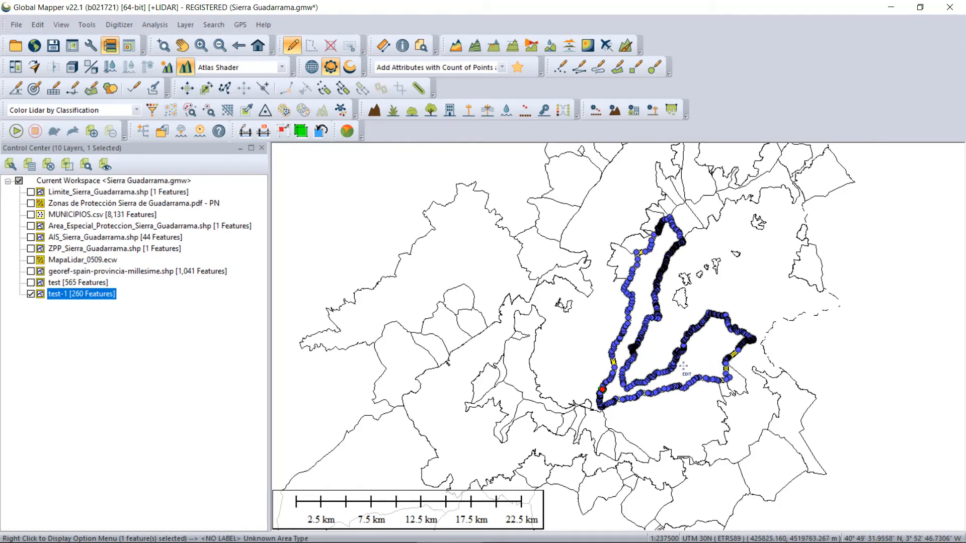
pyautogui.click(662, 261)
pyautogui.press('Delete')
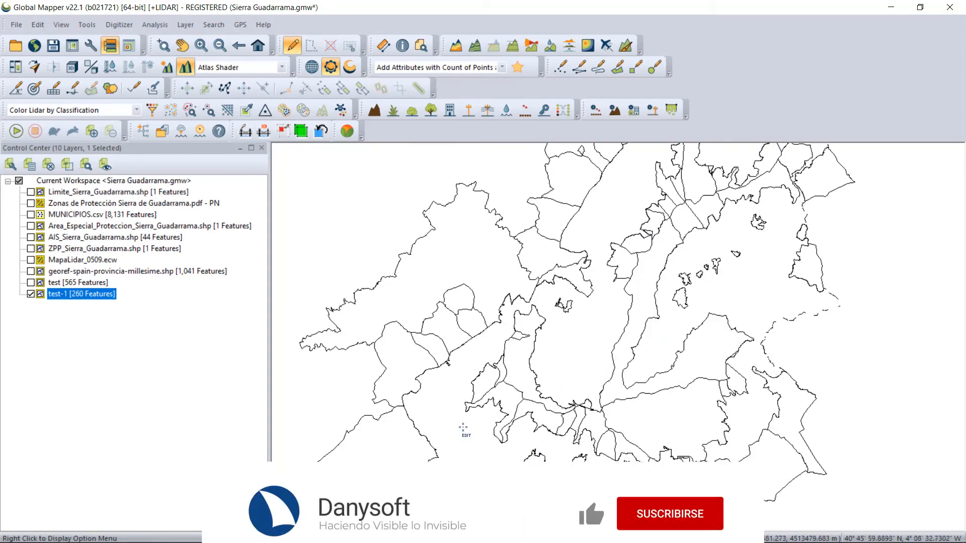
# Step: Select two of the small isolated areas inside the large northeastern gap of the test-1 layer to inspect them
pyautogui.scroll(-1, 578, 266)
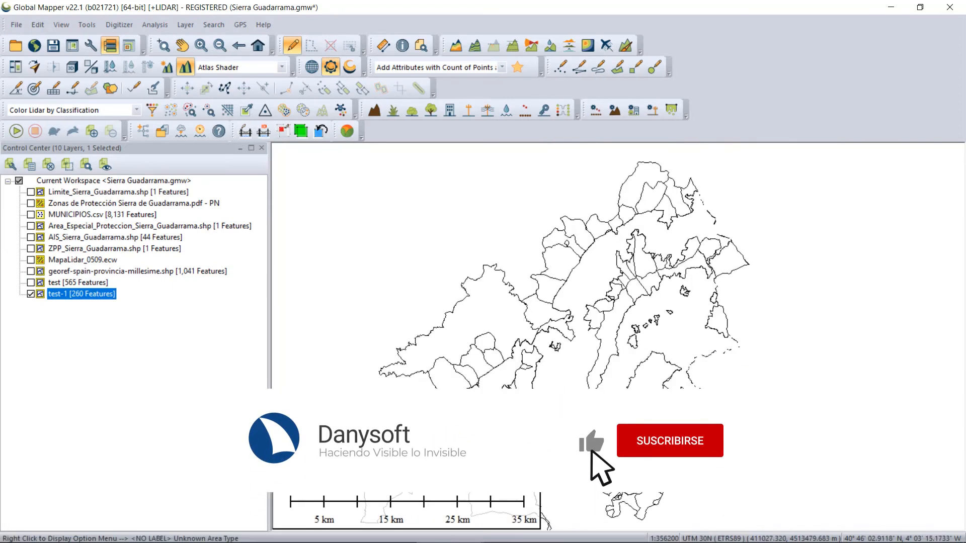
pyautogui.scroll(1, 565, 267)
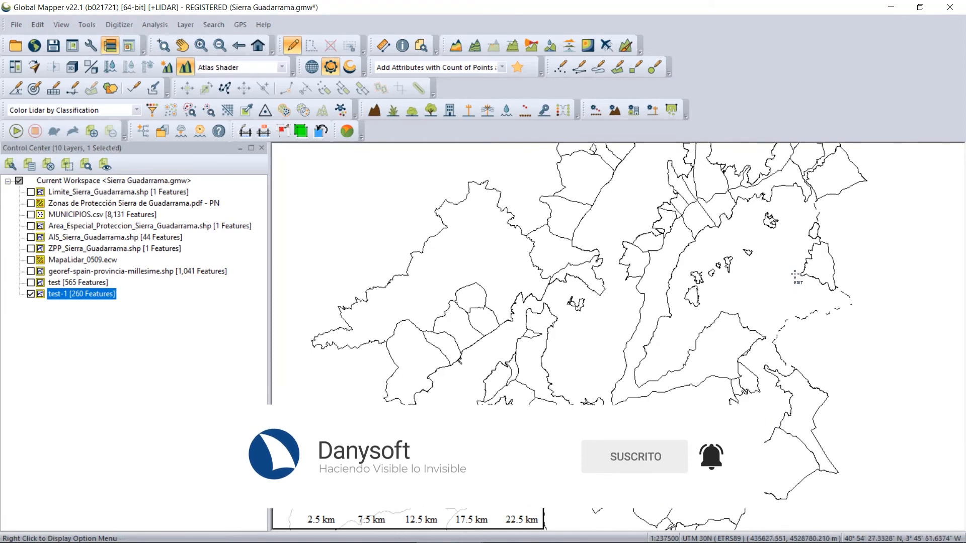
pyautogui.click(698, 299)
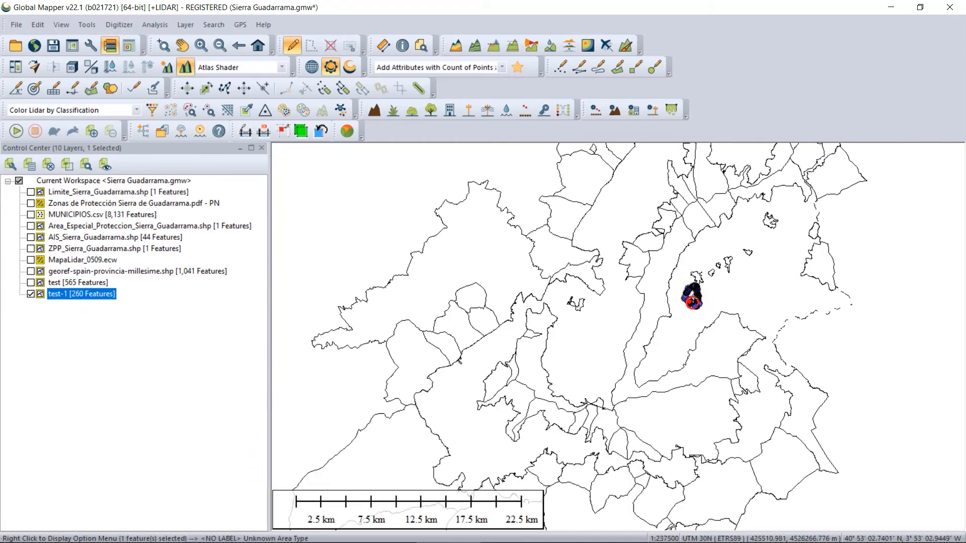
pyautogui.click(771, 224)
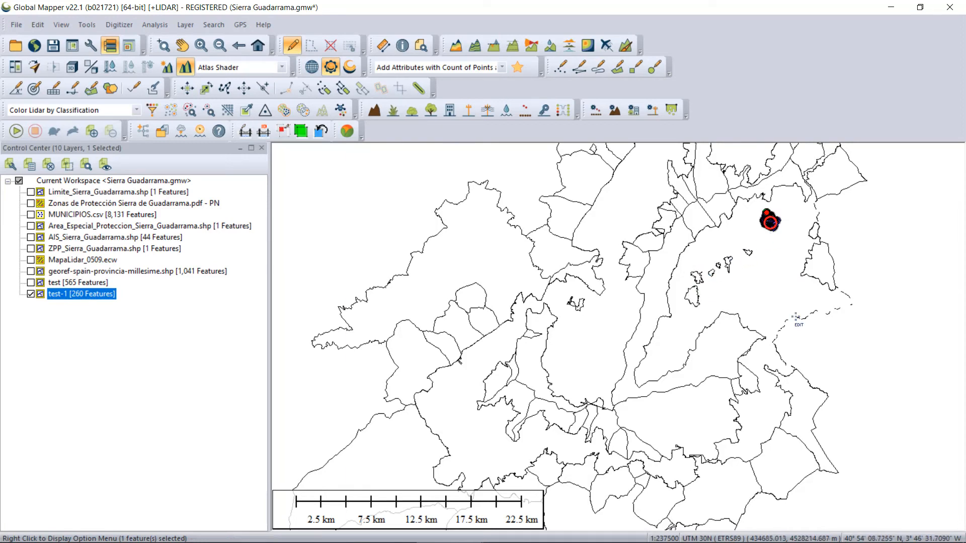
# Step: Select areas in the southeast, northwest and southwest of the test-1 layer to inspect their extents
pyautogui.click(803, 428)
pyautogui.click(780, 463)
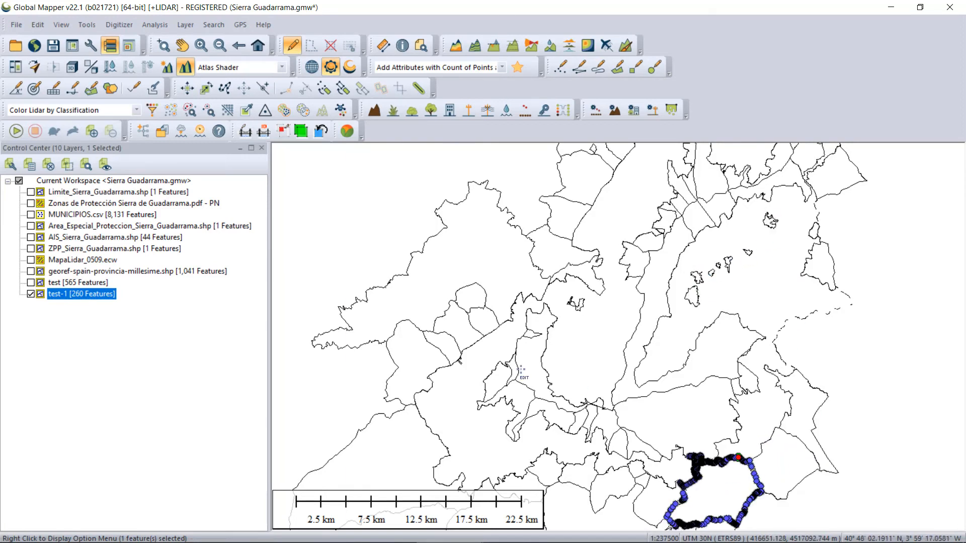
pyautogui.click(404, 318)
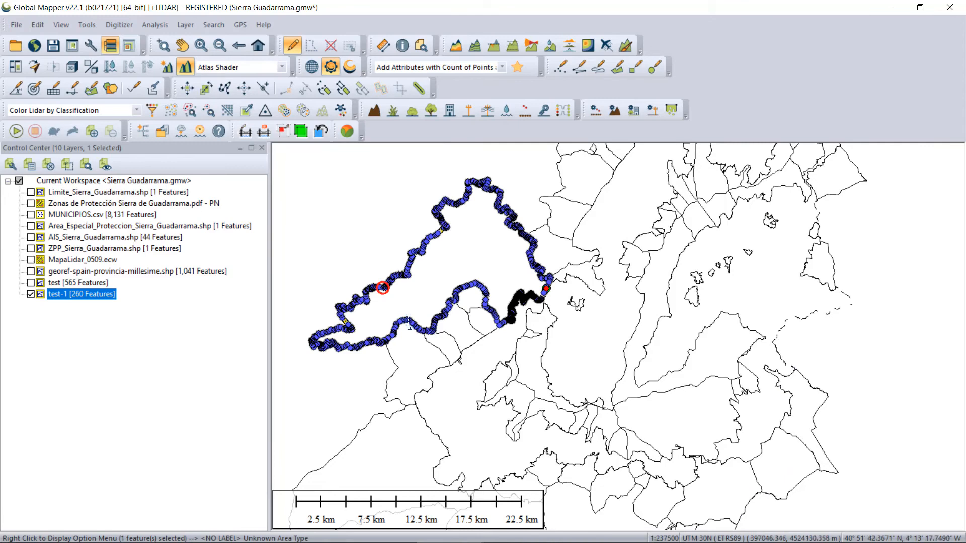
pyautogui.scroll(-1, 409, 322)
pyautogui.click(408, 421)
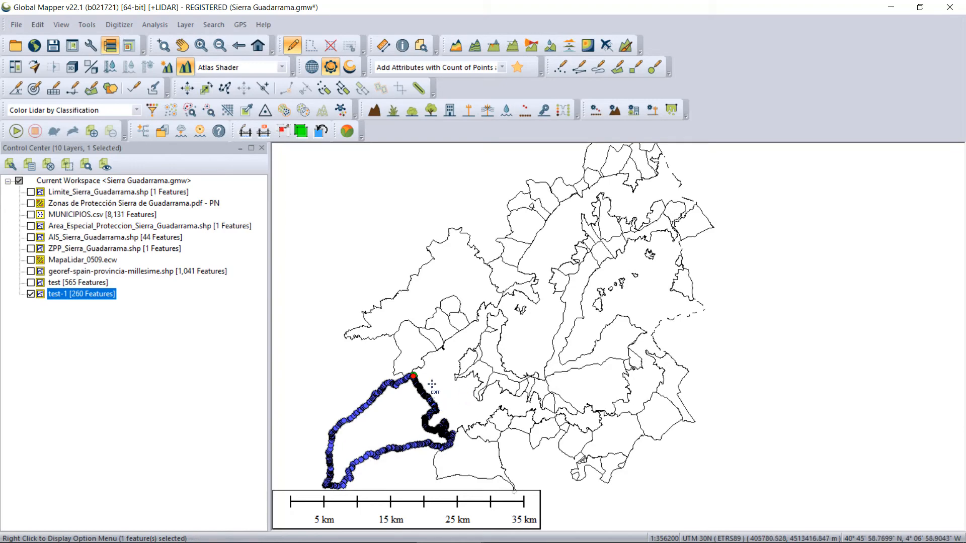
# Step: Hide the test-1 layer and show the AIS_Sierra_Guadarrama and ZPP_Sierra_Guadarrama layers
pyautogui.click(30, 294)
pyautogui.click(31, 237)
pyautogui.click(31, 249)
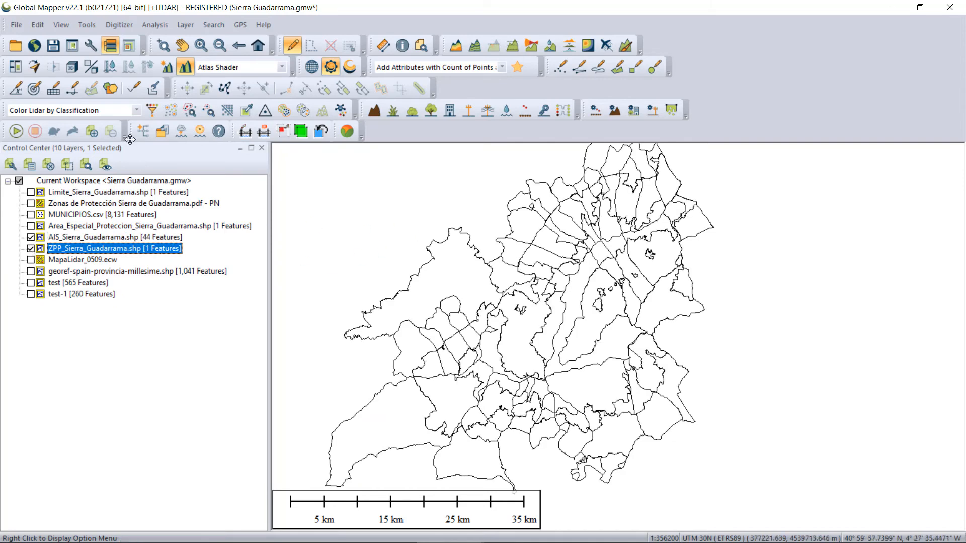
# Step: Run a Contains spatial operation with AIS_Sierra_Guadarrama.shp as first layer and ZPP_Sierra_Guadarrama.shp as second, creating the layer test-2
pyautogui.click(111, 90)
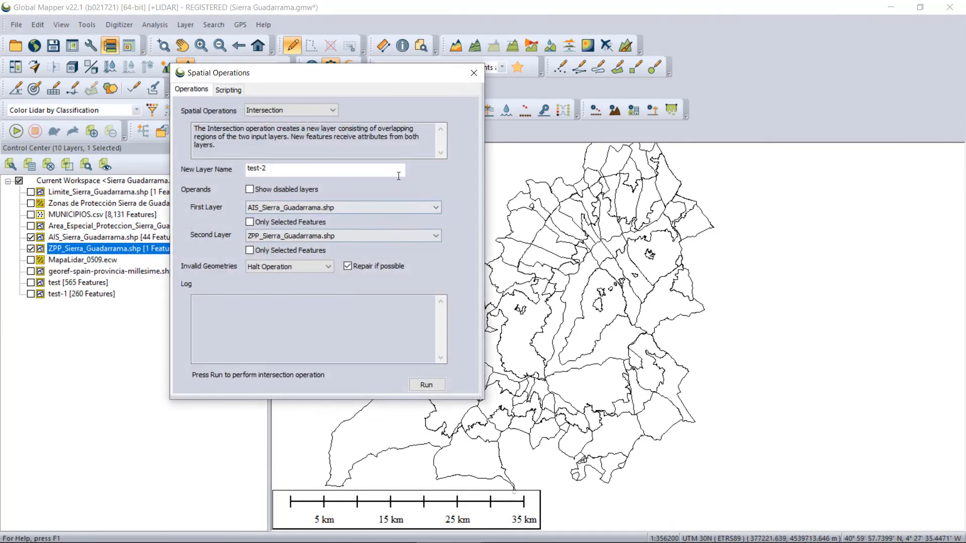
pyautogui.click(333, 109)
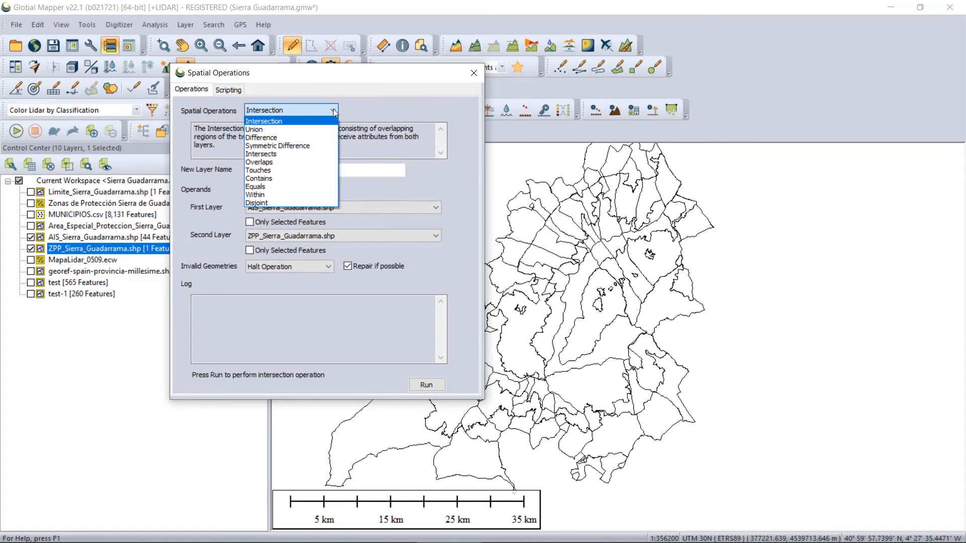
pyautogui.click(275, 180)
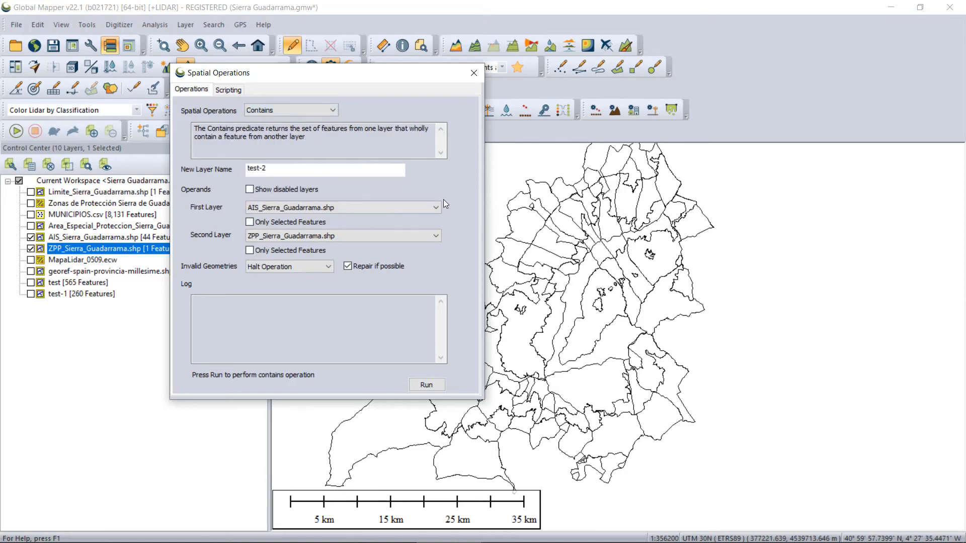
pyautogui.click(427, 385)
pyautogui.click(473, 73)
# Step: Hide the ZPP and AIS layers to inspect the test-2 layer on its own
pyautogui.click(30, 248)
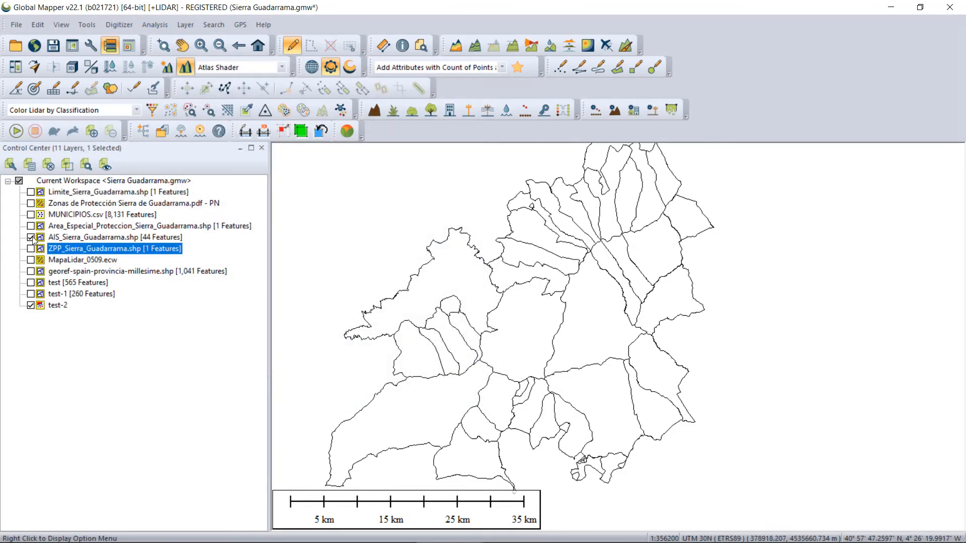
pyautogui.click(31, 238)
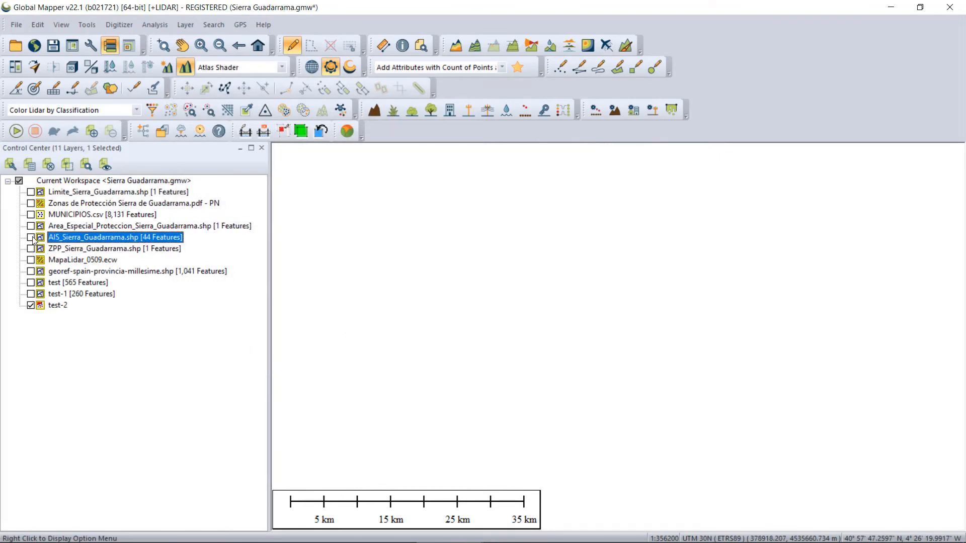
pyautogui.click(31, 306)
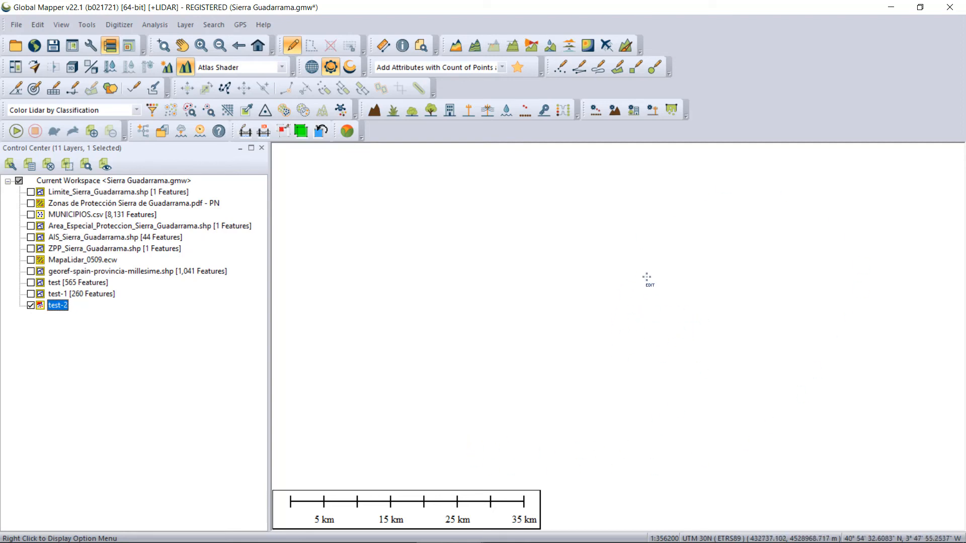
# Step: Hide the test-2 layer and show the ZPP and AIS Sierra Guadarrama layers again
pyautogui.click(31, 306)
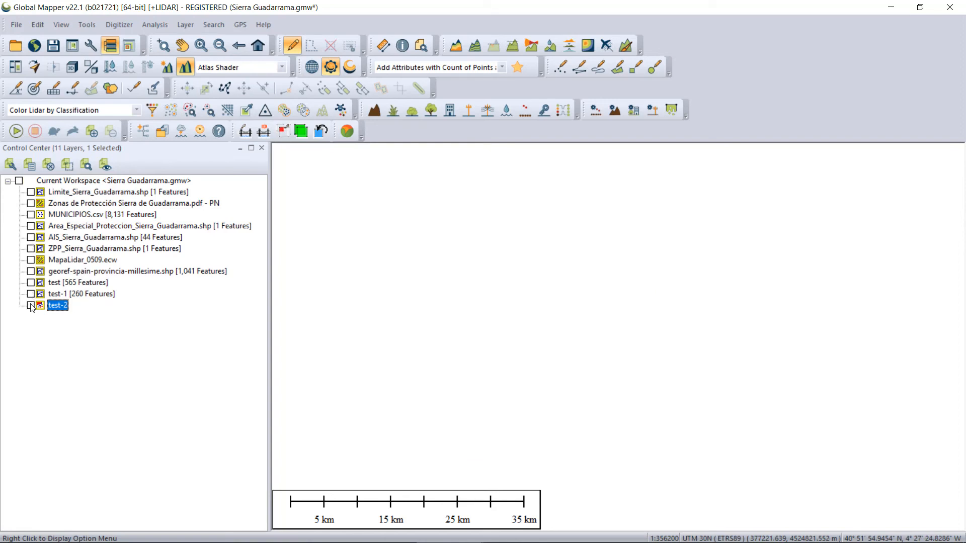
pyautogui.click(31, 249)
pyautogui.click(32, 238)
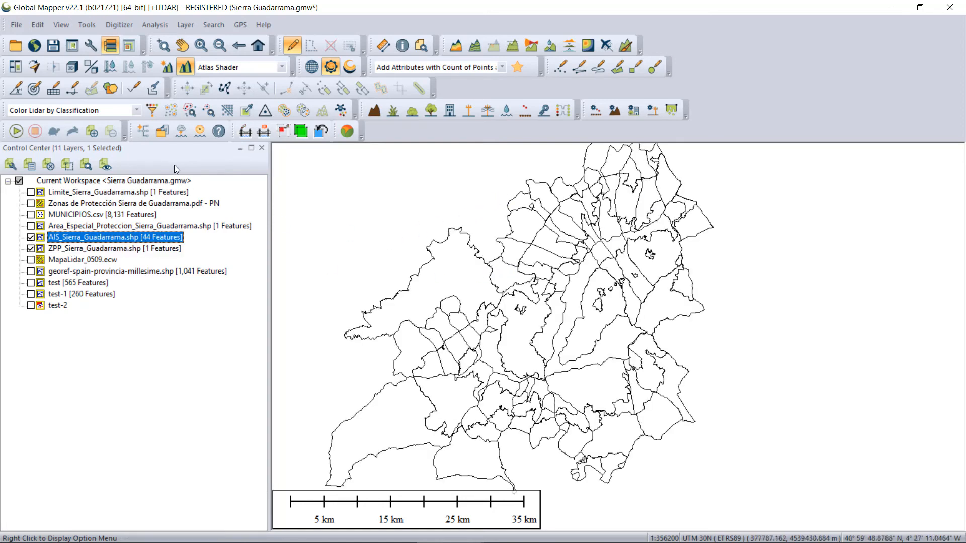
# Step: Open the scripting mode of Spatial Operations and compare it with the standard operations form
pyautogui.click(111, 89)
pyautogui.moveTo(295, 71); pyautogui.dragTo(563, 103)
pyautogui.click(508, 120)
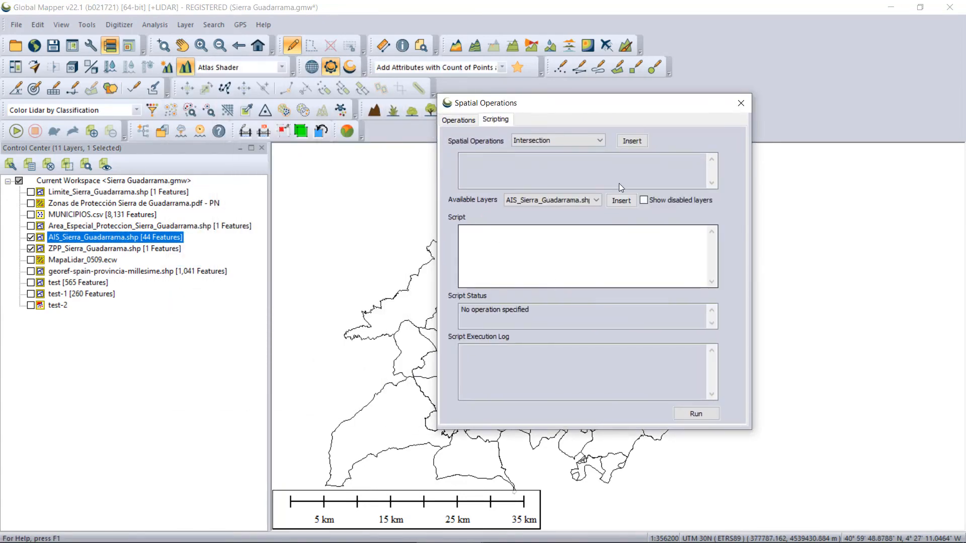
pyautogui.moveTo(577, 112); pyautogui.dragTo(536, 108)
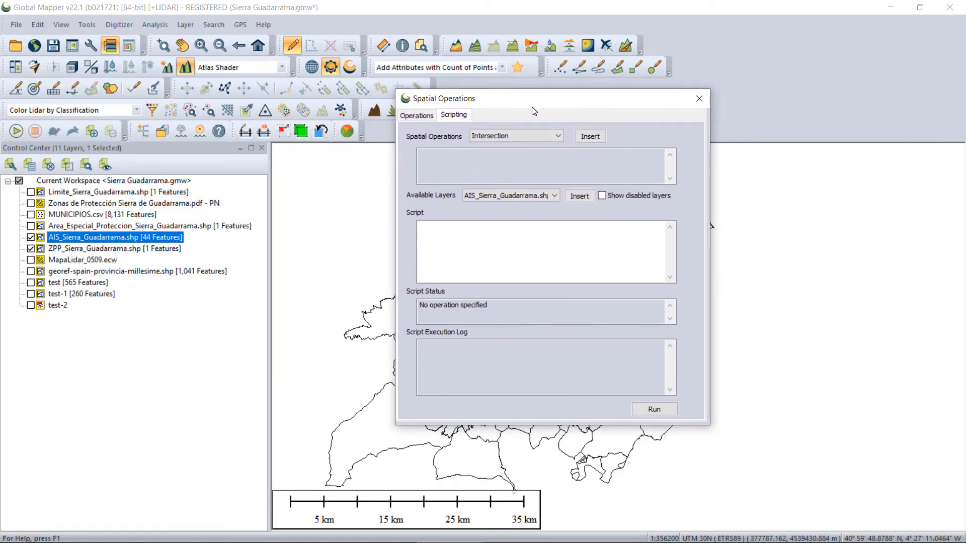
pyautogui.click(467, 226)
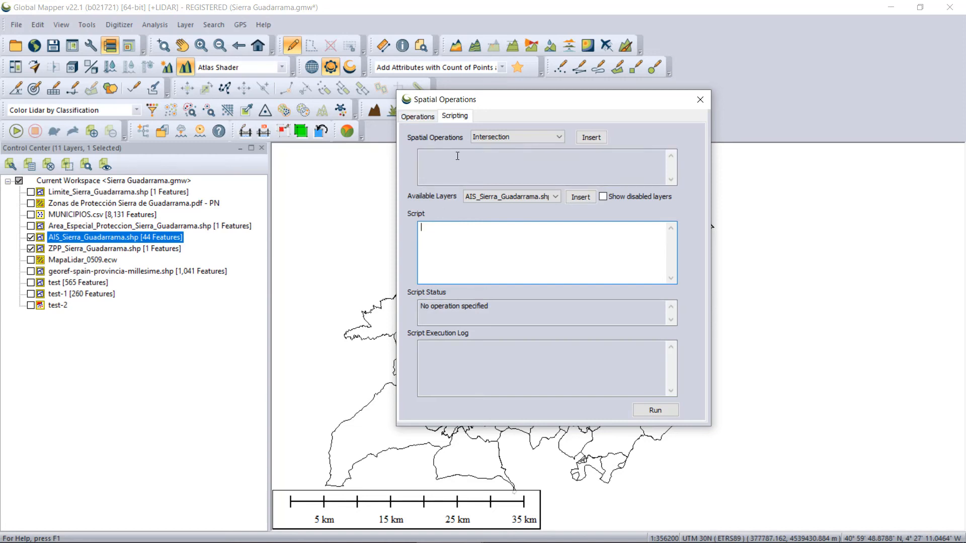
pyautogui.click(419, 119)
pyautogui.click(446, 118)
# Step: Insert a Difference function into the spatial operations script with AIS_Sierra_Guadarrama.shp as its first operand
pyautogui.click(550, 138)
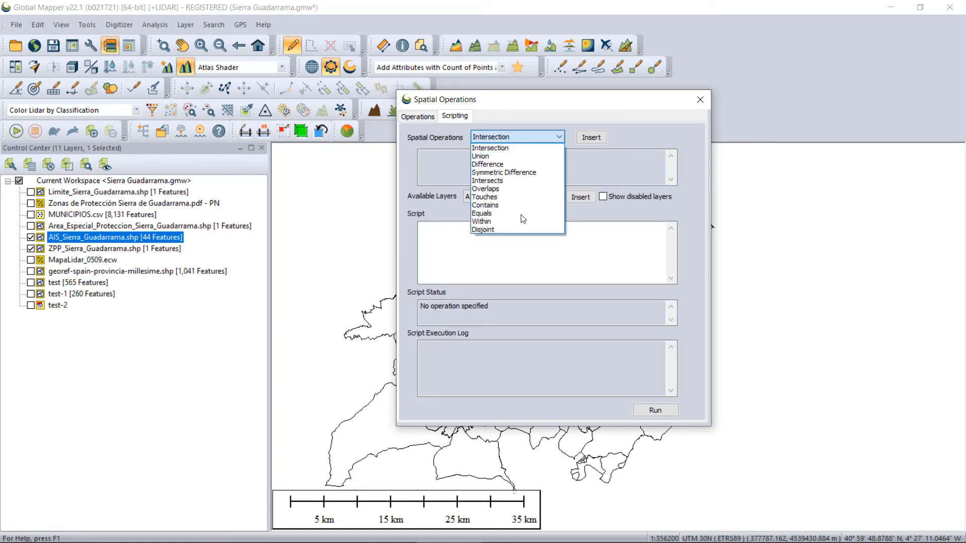
pyautogui.click(528, 164)
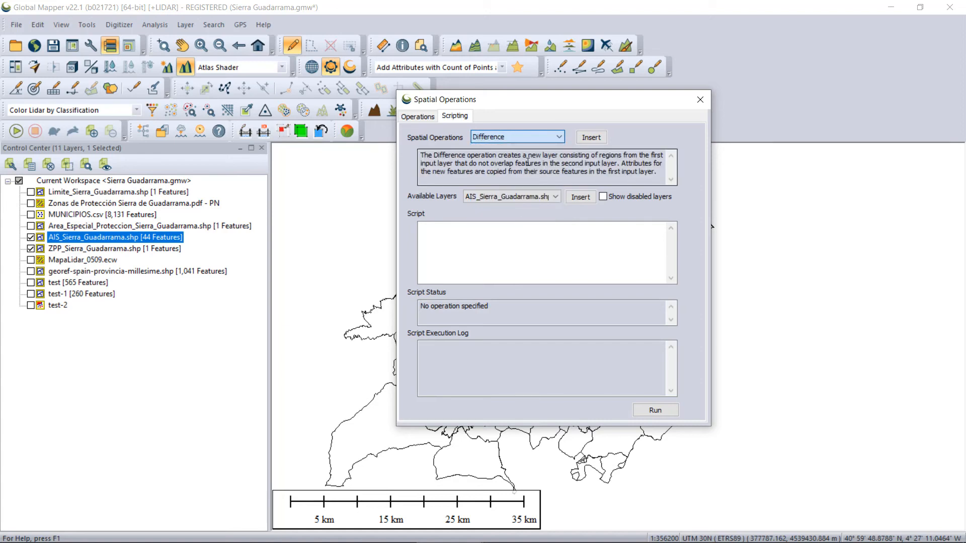
pyautogui.click(591, 137)
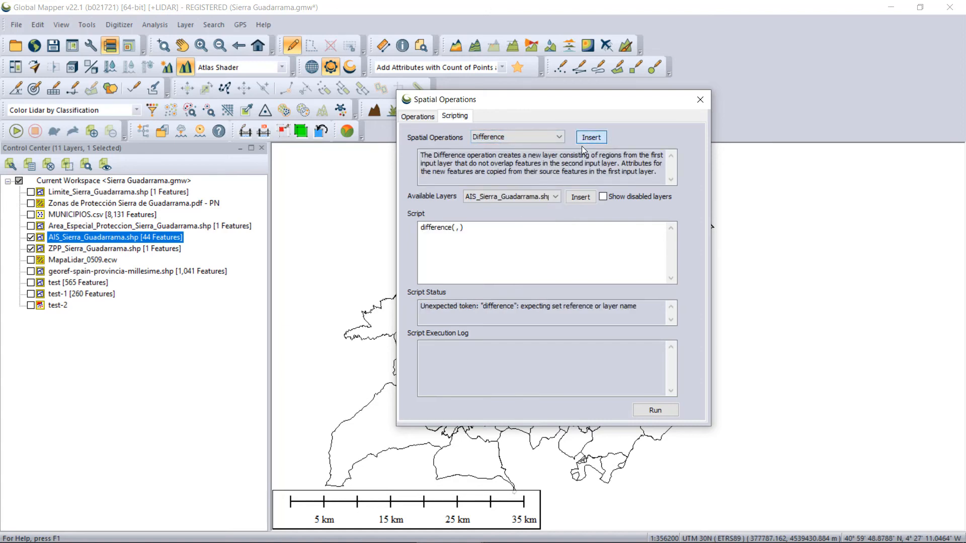
pyautogui.click(457, 227)
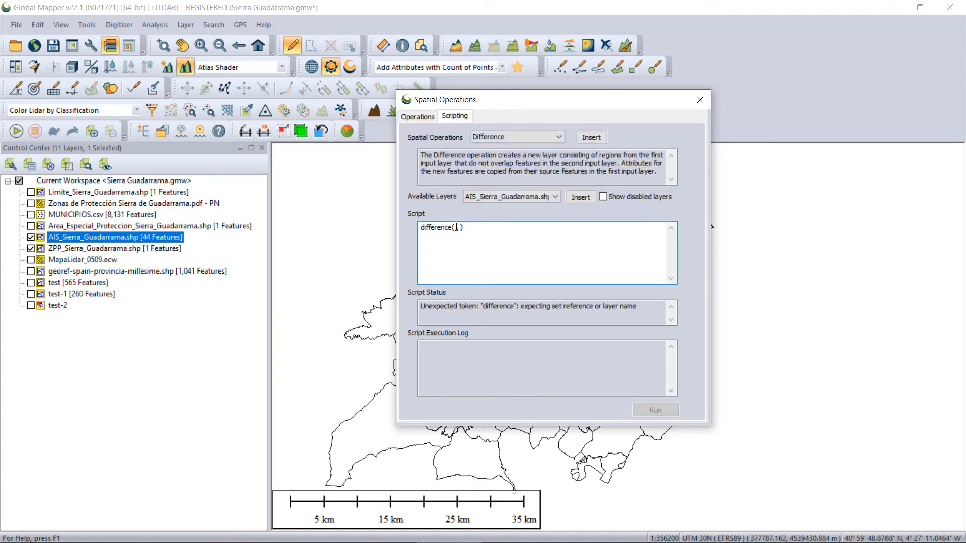
pyautogui.click(506, 197)
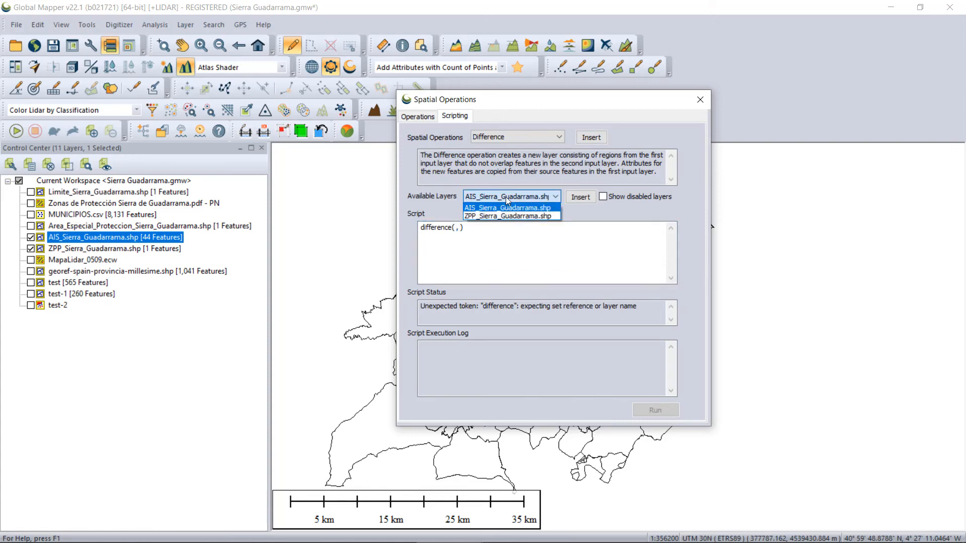
pyautogui.click(603, 195)
pyautogui.click(587, 199)
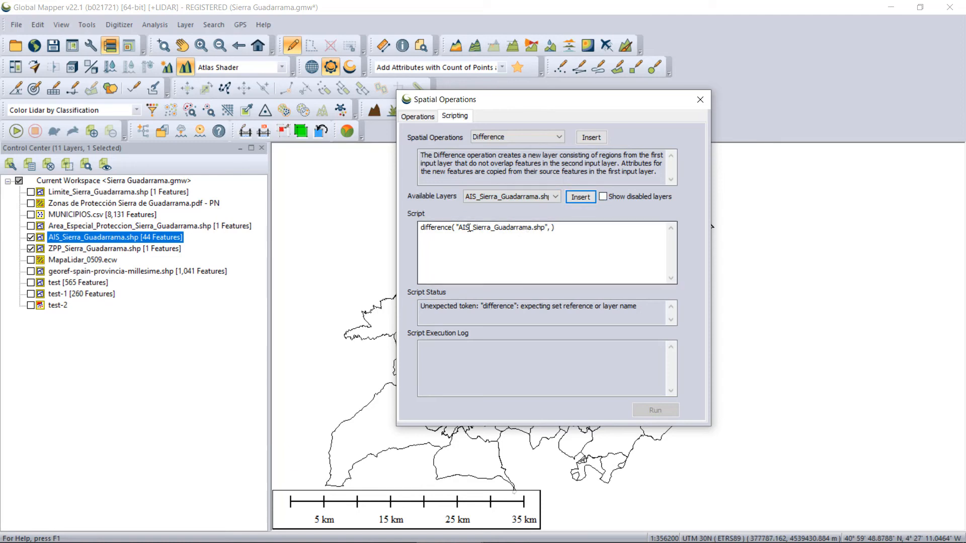
# Step: Add ZPP_Sierra_Guadarrama.shp as the second operand of the difference expression in the script
pyautogui.click(553, 227)
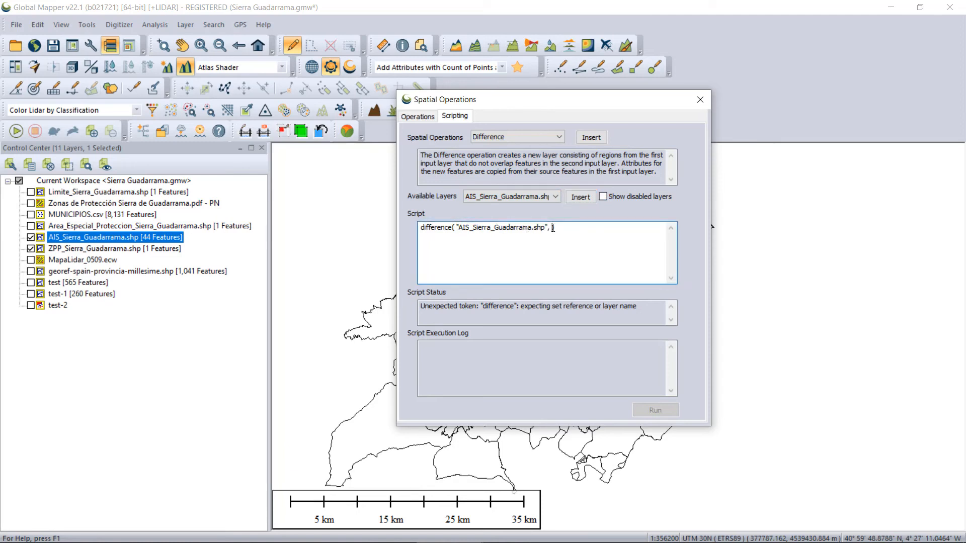
pyautogui.click(543, 197)
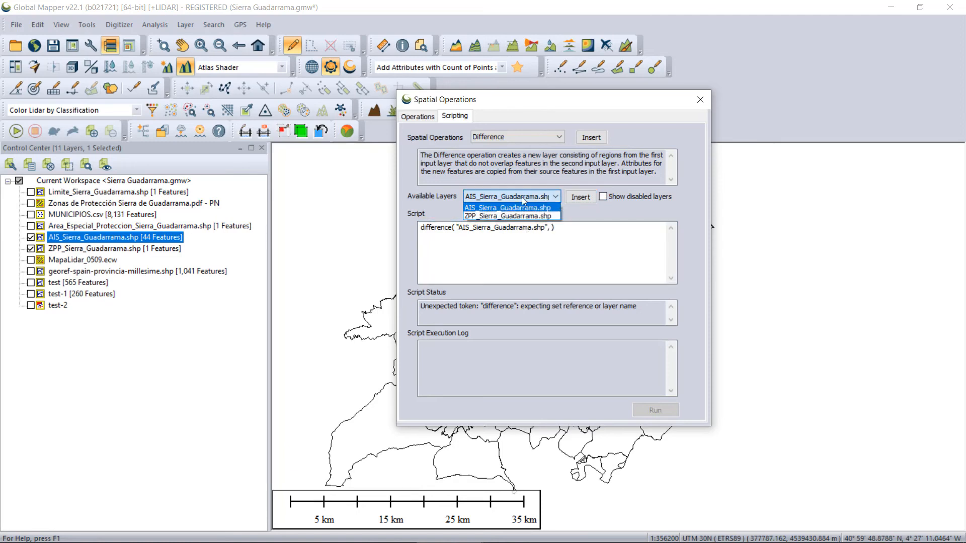
pyautogui.click(503, 218)
pyautogui.click(582, 198)
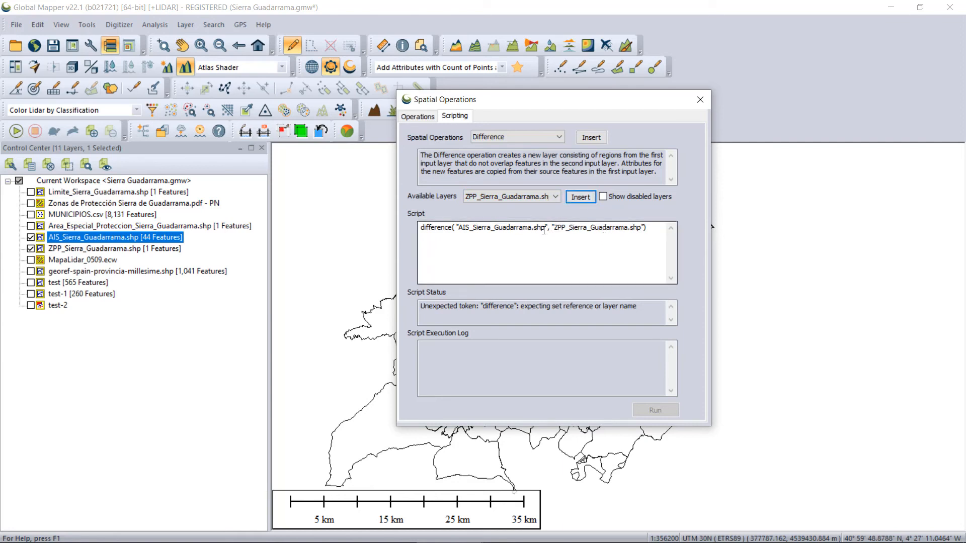
# Step: Examine the difference expression in the script and the standard operations form, and close Spatial Operations without running anything
pyautogui.moveTo(424, 228); pyautogui.dragTo(658, 226)
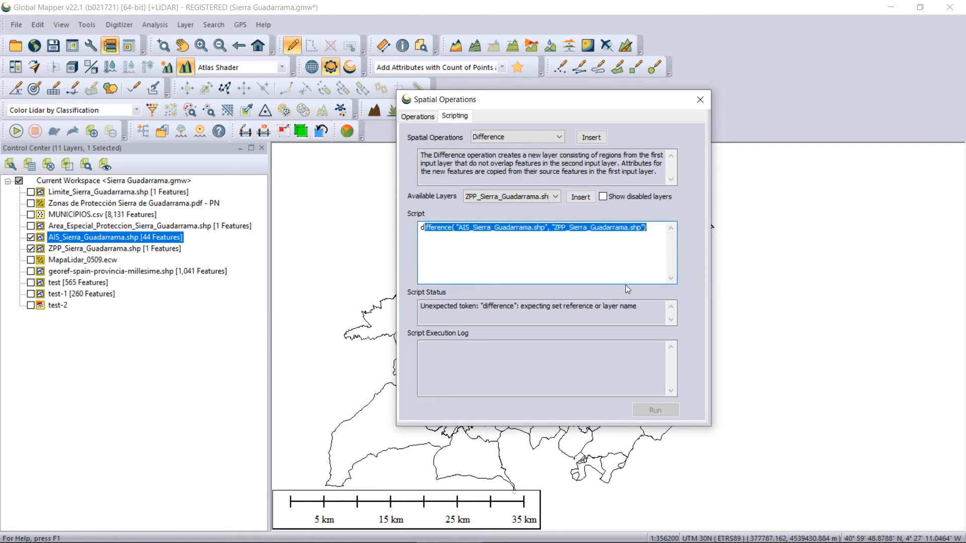
pyautogui.click(645, 244)
pyautogui.moveTo(648, 228); pyautogui.dragTo(417, 229)
pyautogui.click(421, 228)
pyautogui.moveTo(447, 228); pyautogui.dragTo(652, 233)
pyautogui.click(647, 229)
pyautogui.moveTo(654, 228); pyautogui.dragTo(419, 229)
pyautogui.click(420, 117)
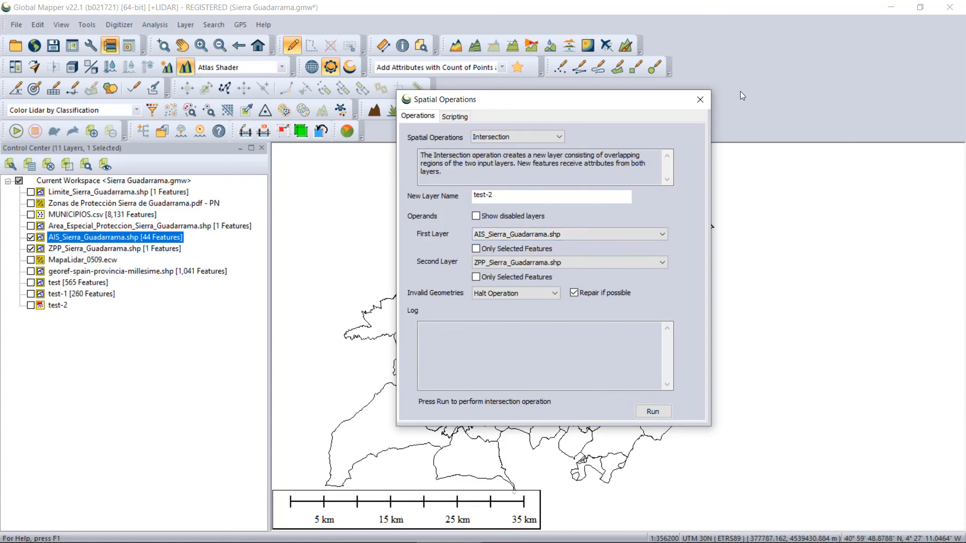
pyautogui.click(700, 100)
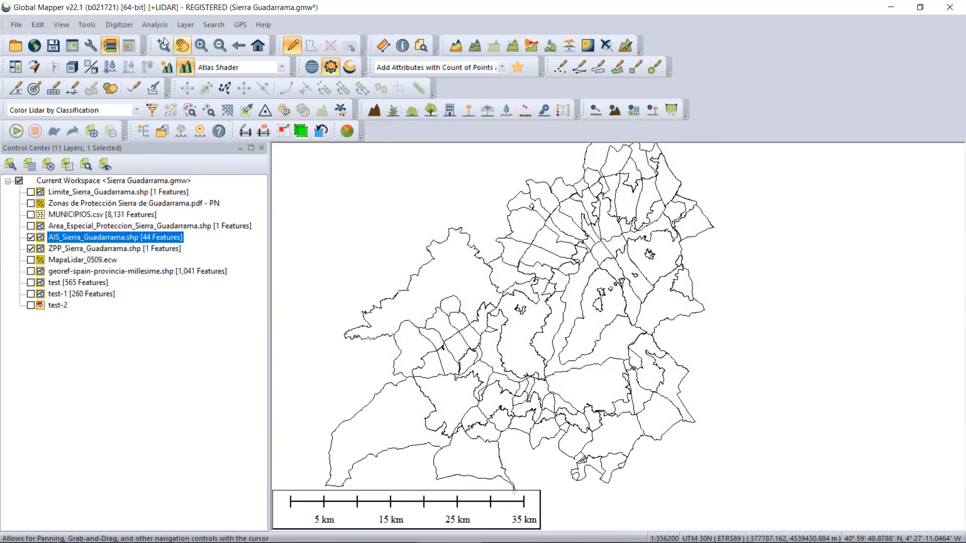
# Step: Open Spatial Operations Scripting from the analysis commands, view the standard operations form and close the dialog
pyautogui.click(154, 25)
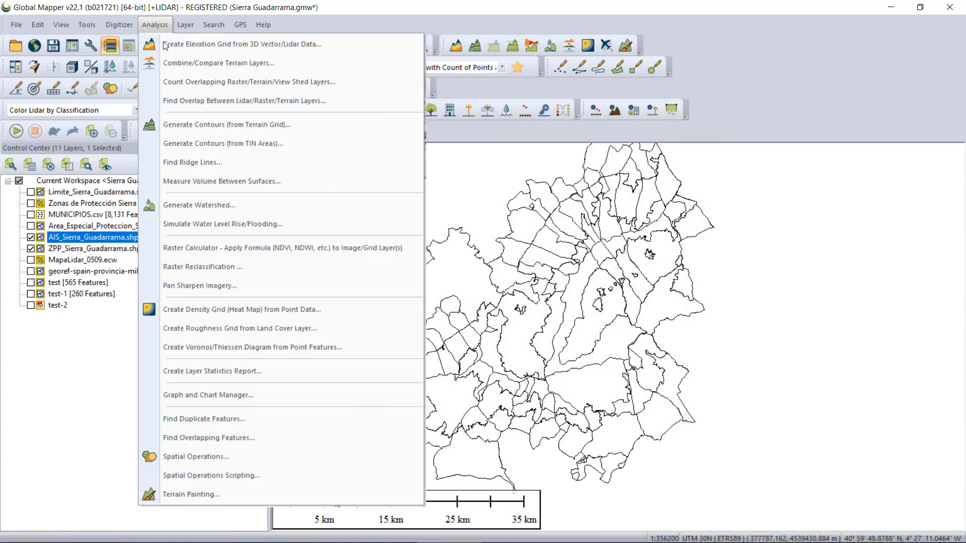
pyautogui.click(214, 476)
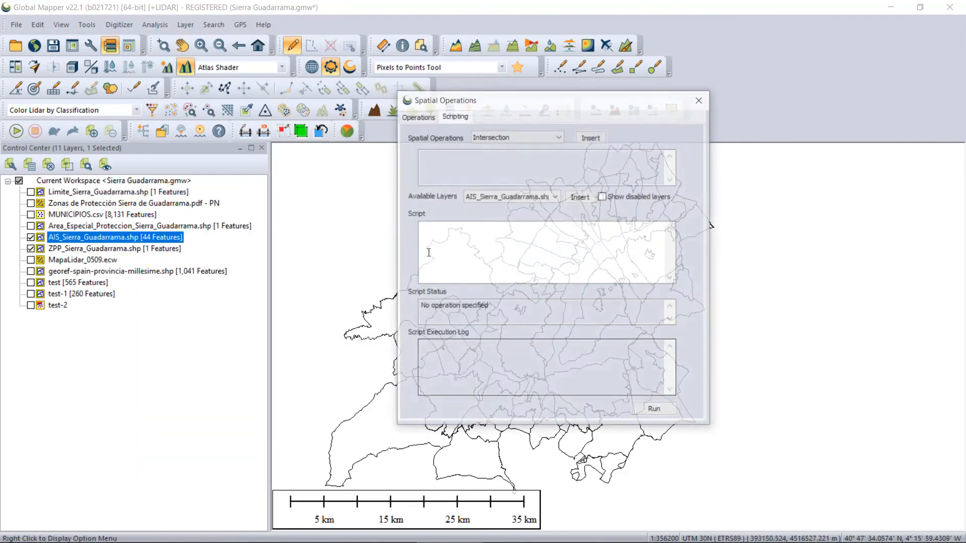
pyautogui.click(426, 117)
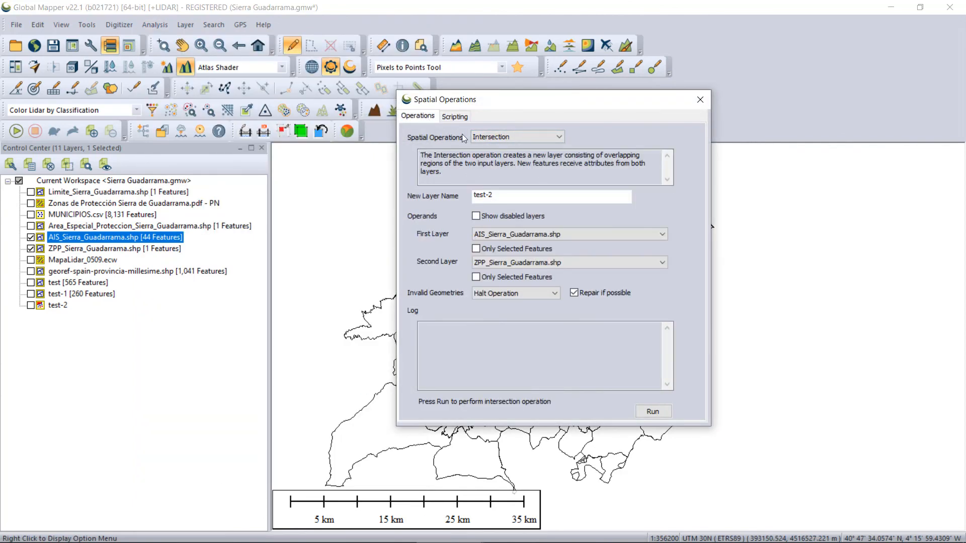
pyautogui.click(700, 100)
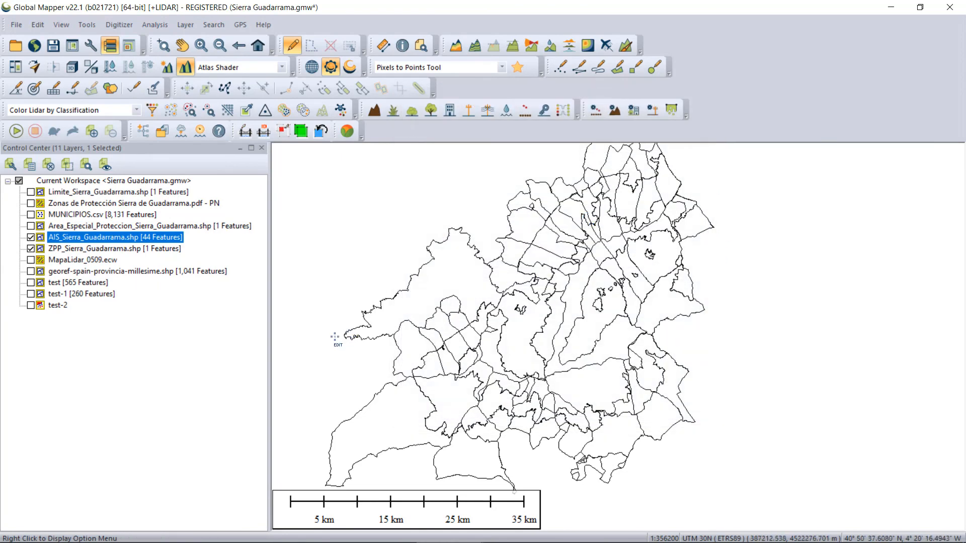